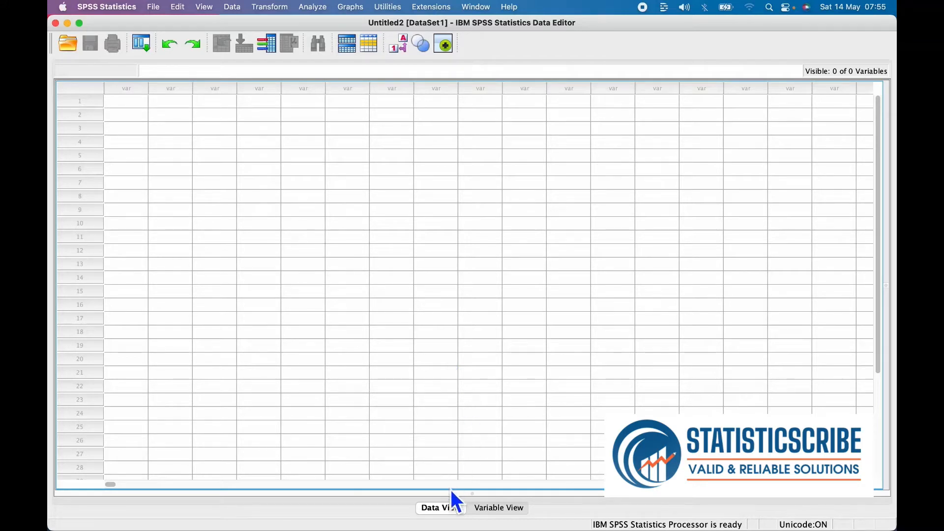
# - Look over the empty Variable View and Data View, and browse the commands available from File through Help
pyautogui.click(500, 511)
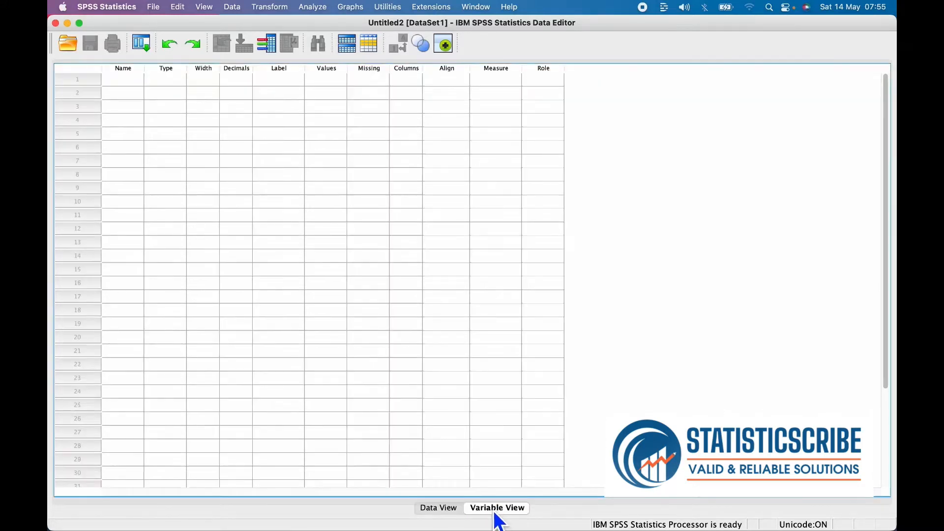
pyautogui.click(446, 511)
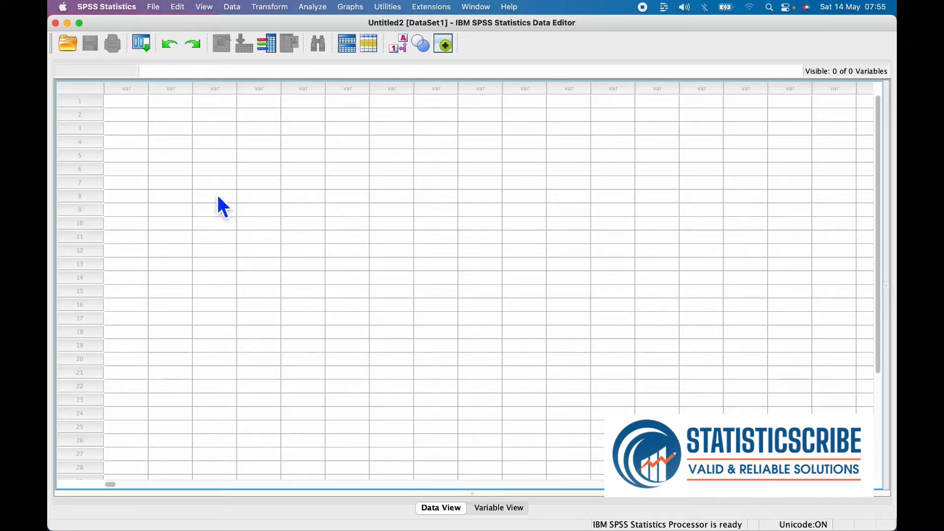
pyautogui.click(158, 7)
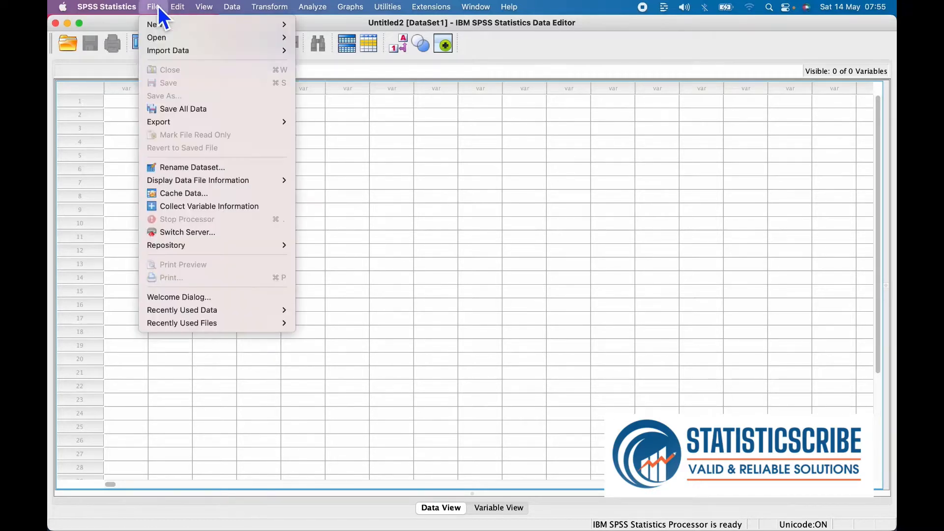
pyautogui.moveTo(207, 11)
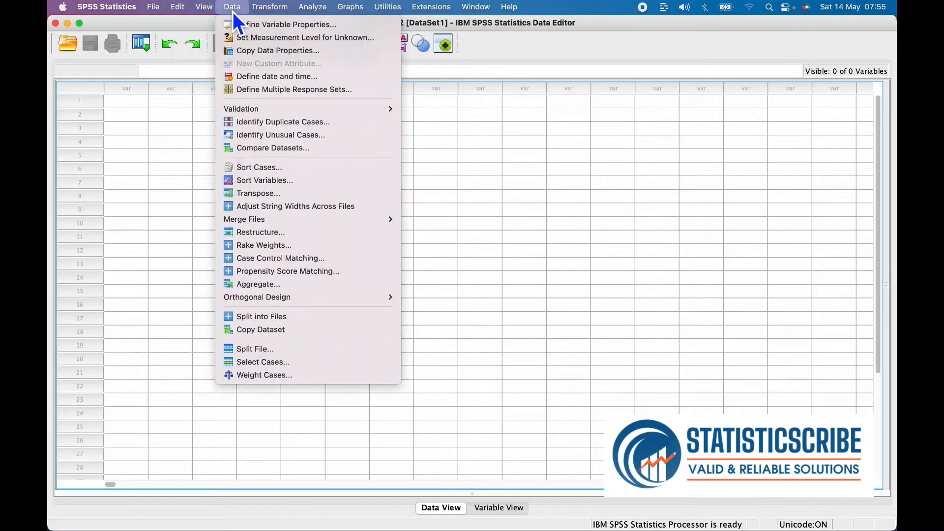
pyautogui.moveTo(322, 19)
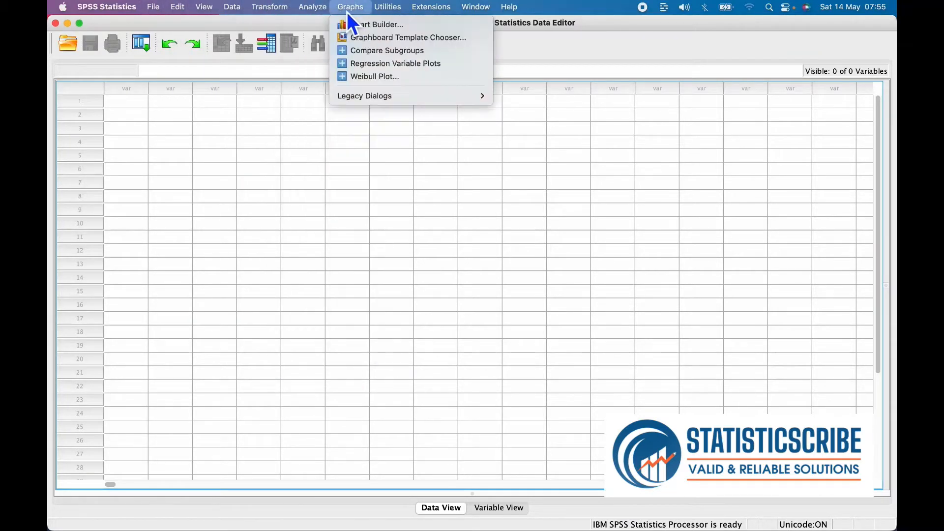
pyautogui.moveTo(425, 9)
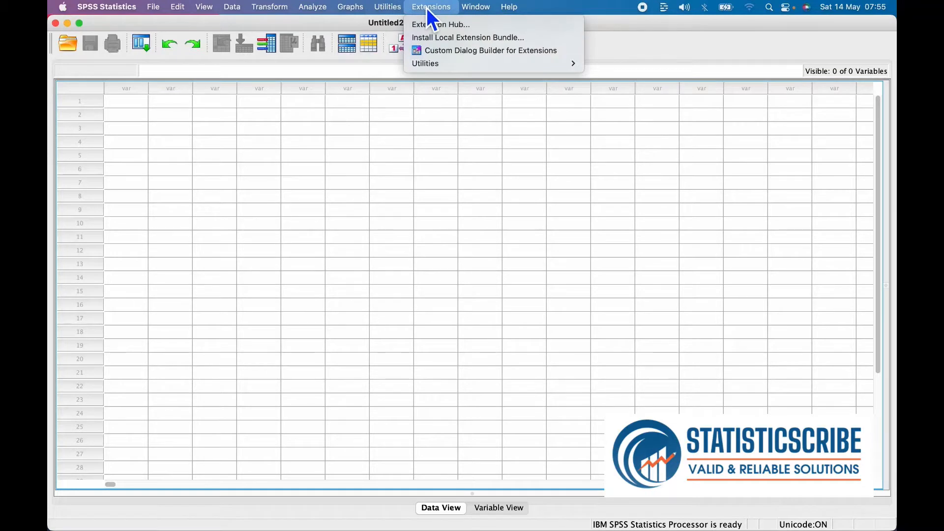
pyautogui.moveTo(510, 11)
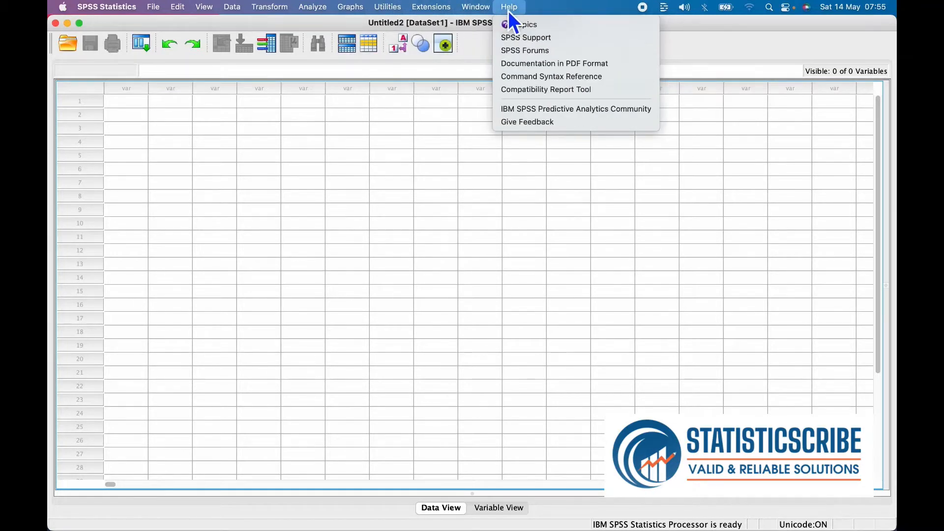
pyautogui.click(553, 4)
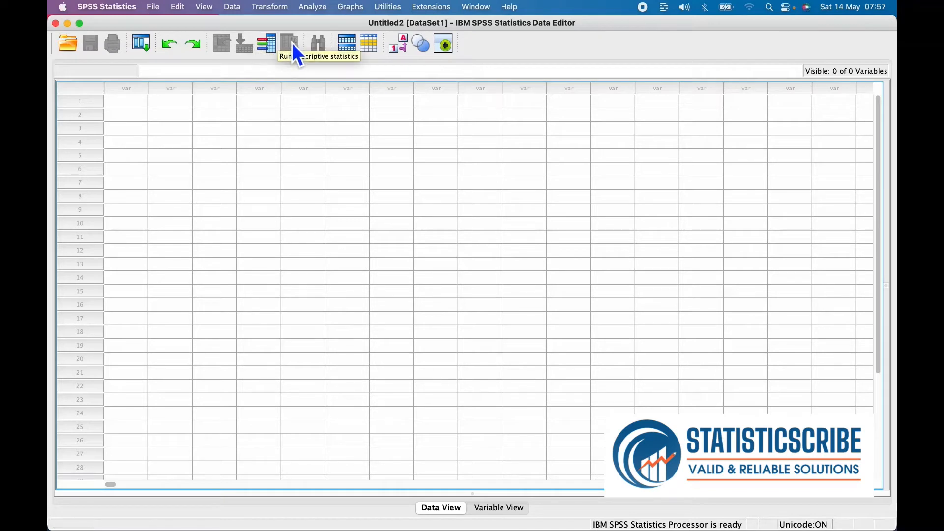
# - Open the toolbar customization settings and check the window choice for the Data Editor toolbar
pyautogui.click(446, 45)
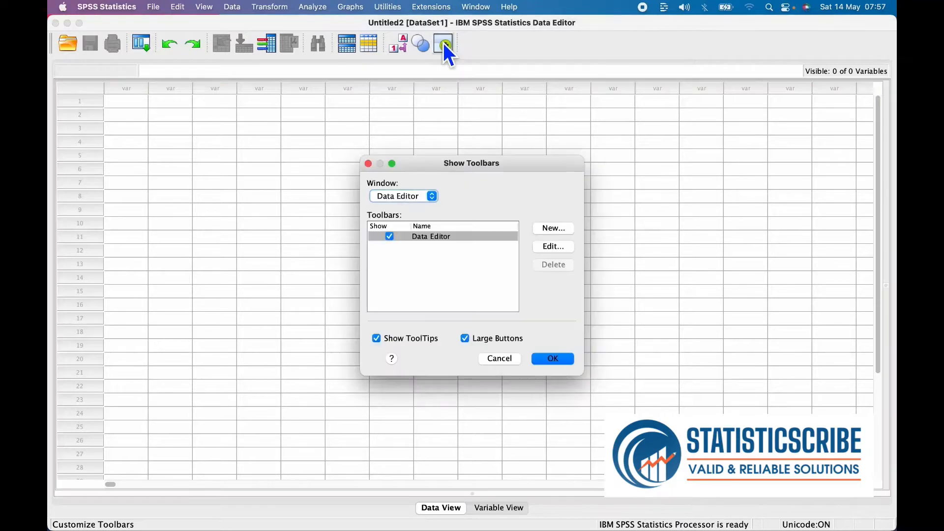
pyautogui.click(434, 198)
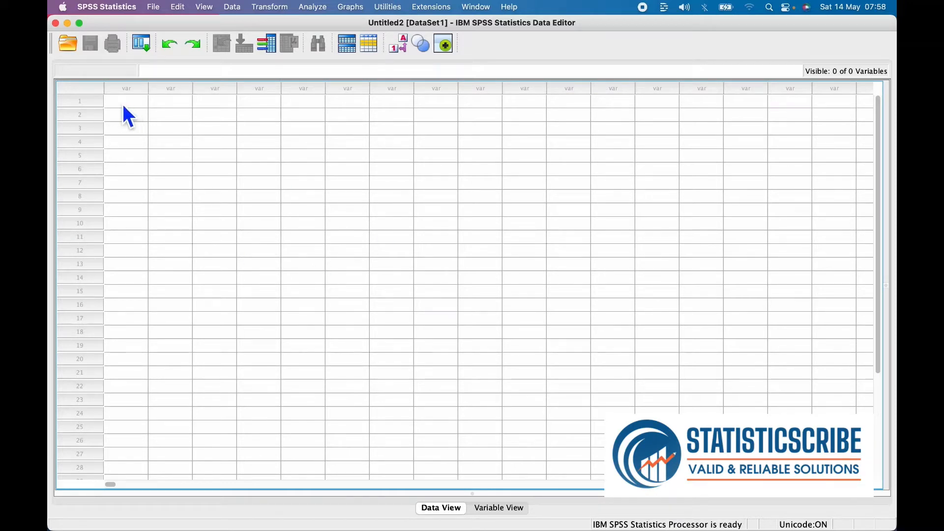
# - Enter the value 3 in the first case of the first column in Data View
pyautogui.click(80, 101)
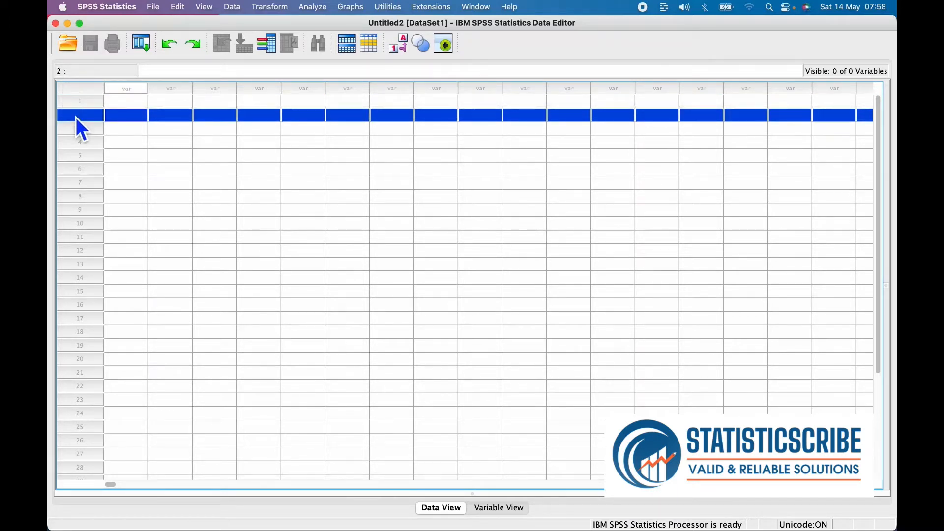
pyautogui.click(130, 101)
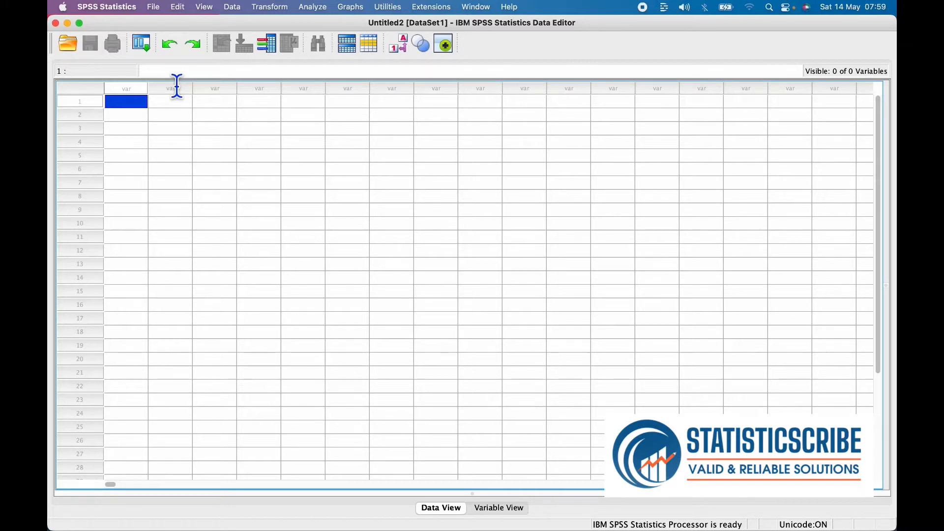
pyautogui.write('3')
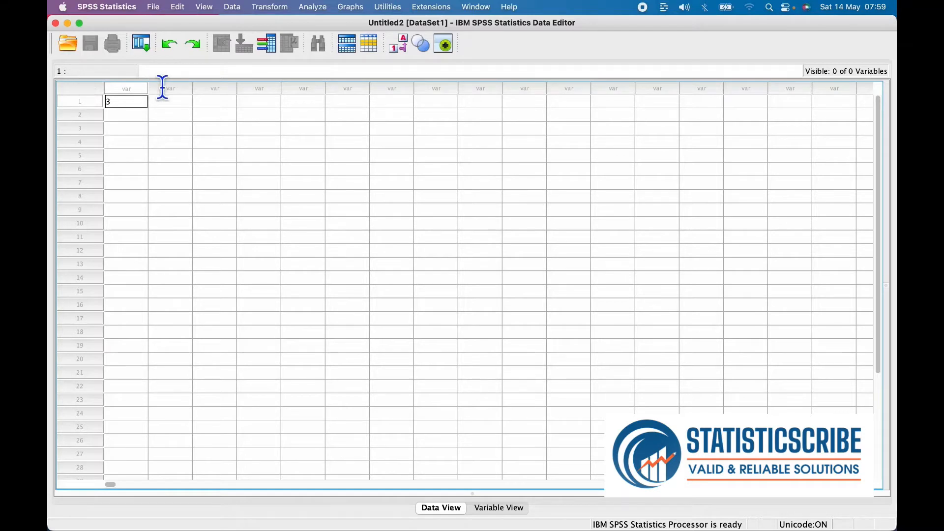
pyautogui.press('Return')
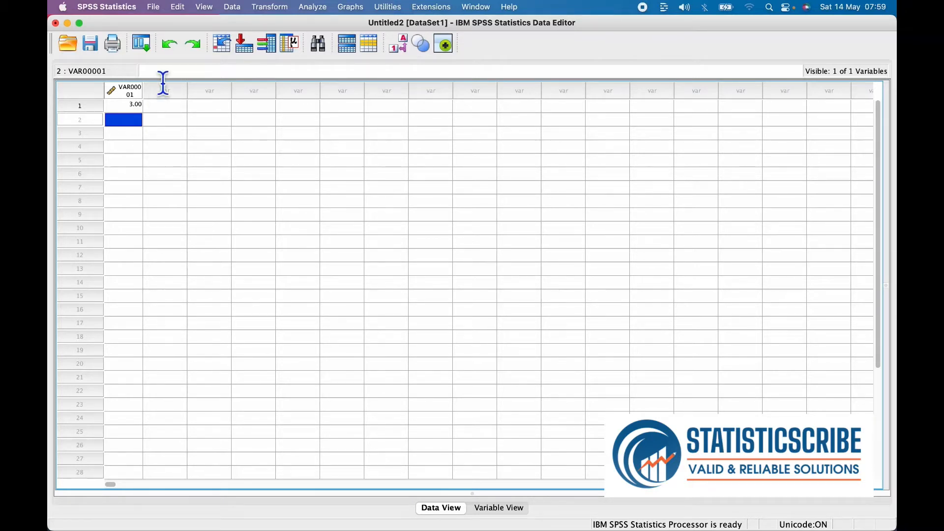
# - Alternate between Data View and Variable View to compare the entered value with its variable definition
pyautogui.click(139, 107)
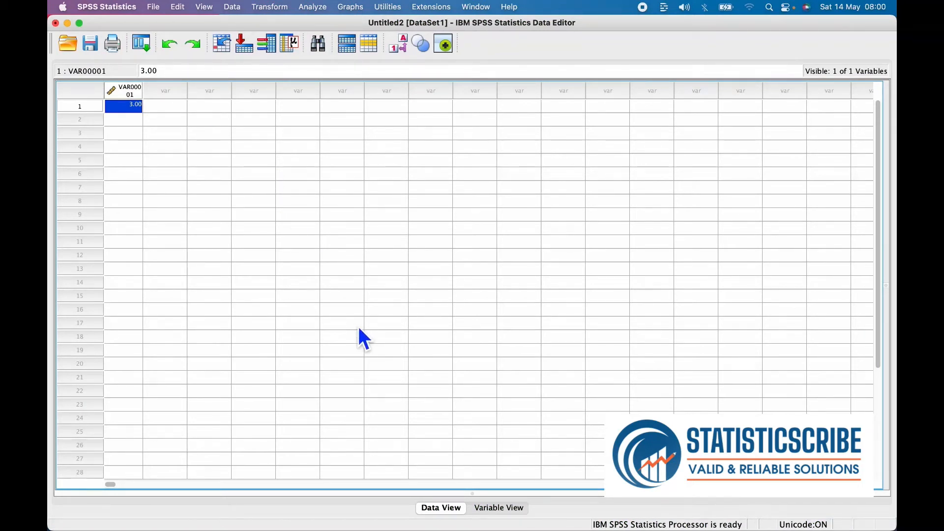
pyautogui.click(501, 509)
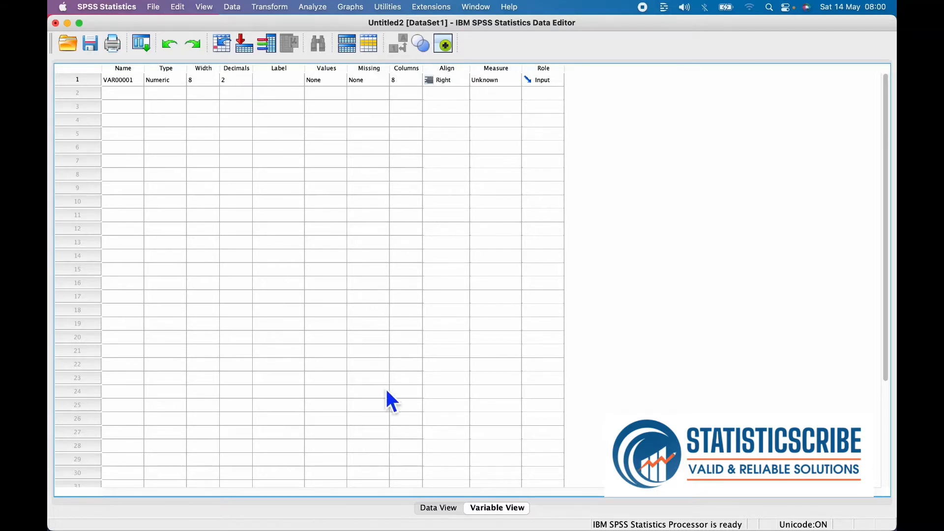
pyautogui.click(435, 509)
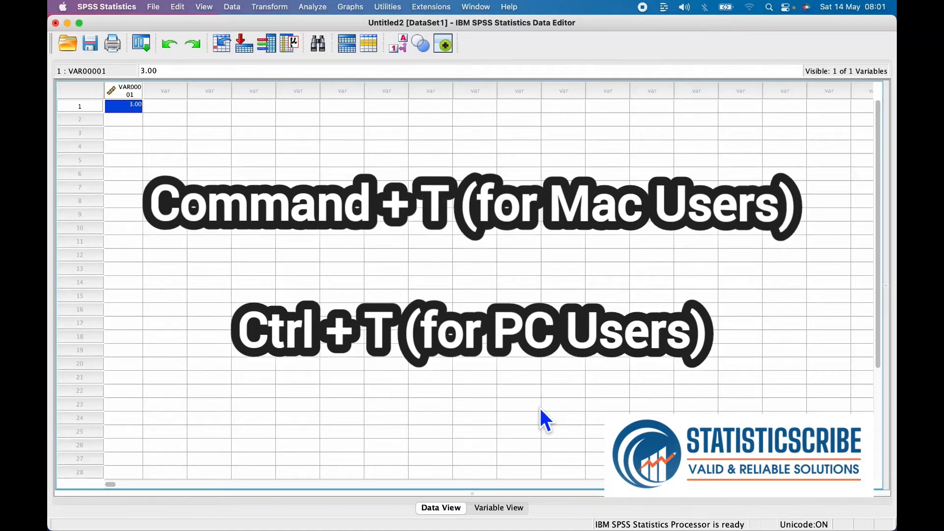
pyautogui.press('super+t')
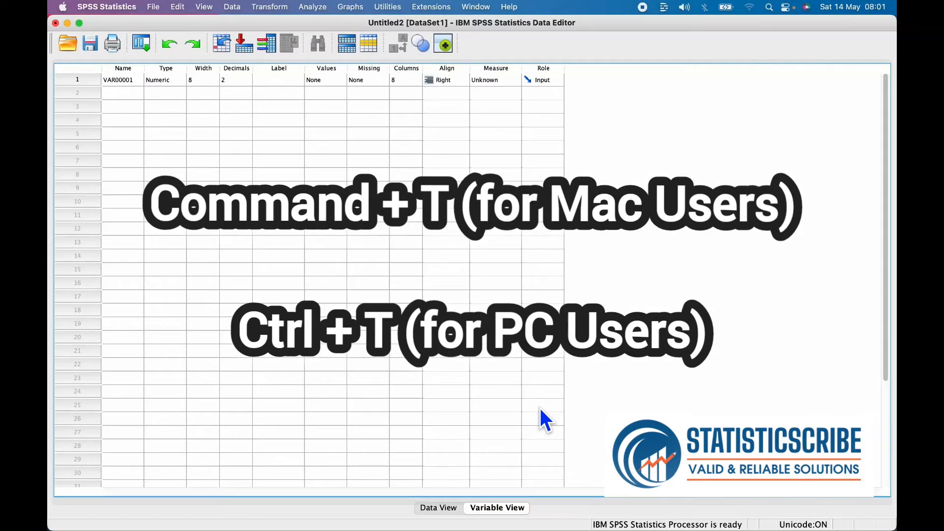
pyautogui.press('super+t')
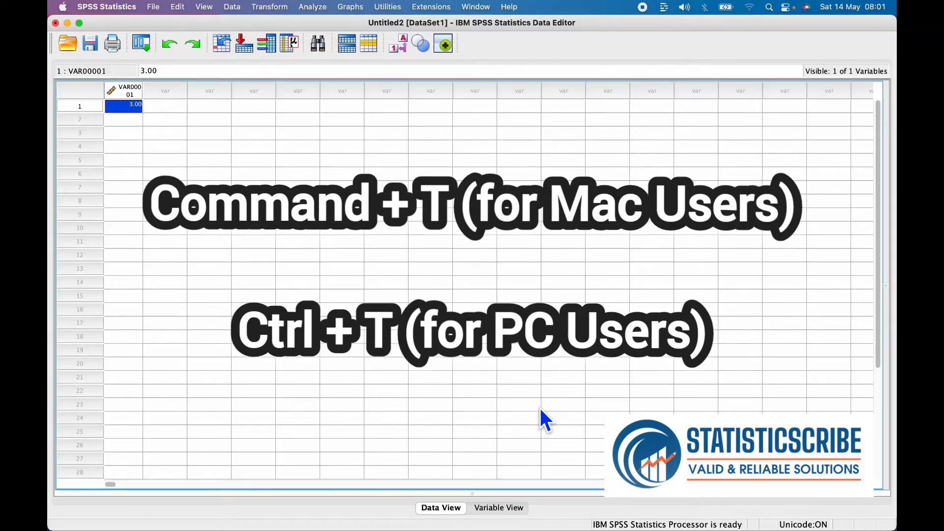
pyautogui.press('super+t')
pyautogui.press('super+t')
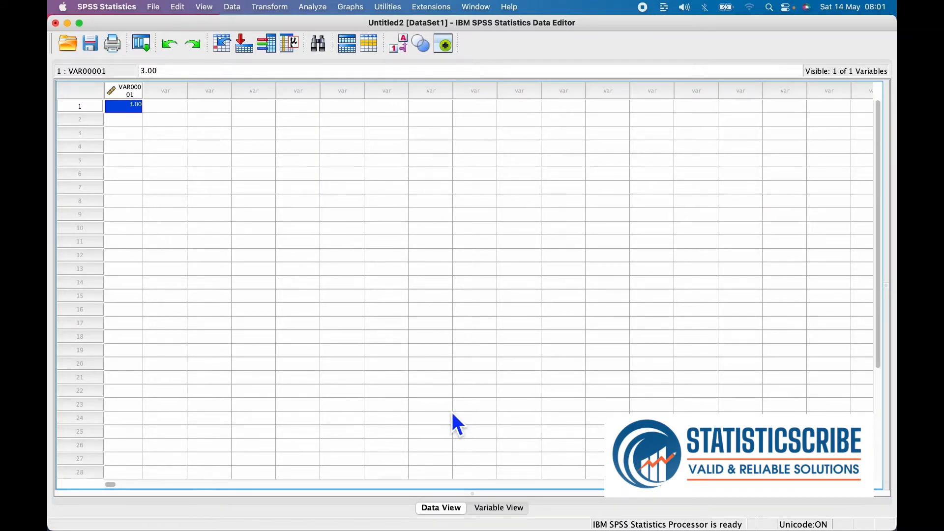
# - Compare the first variable's row in Variable View with its column, case row and cell in Data View
pyautogui.click(507, 509)
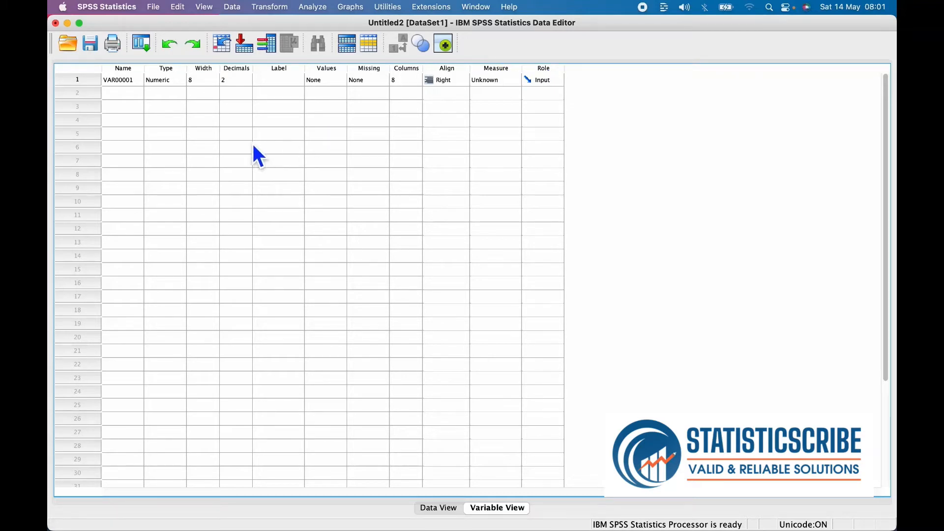
pyautogui.click(84, 82)
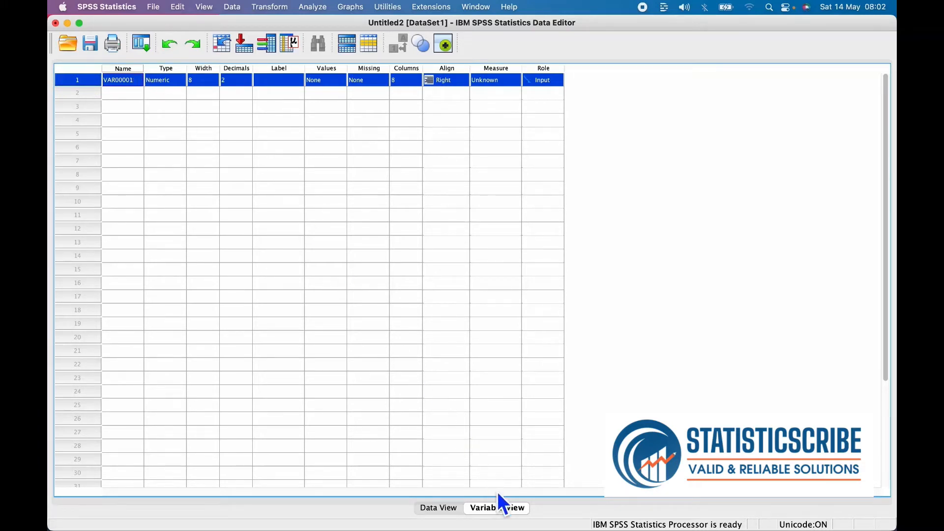
pyautogui.click(451, 511)
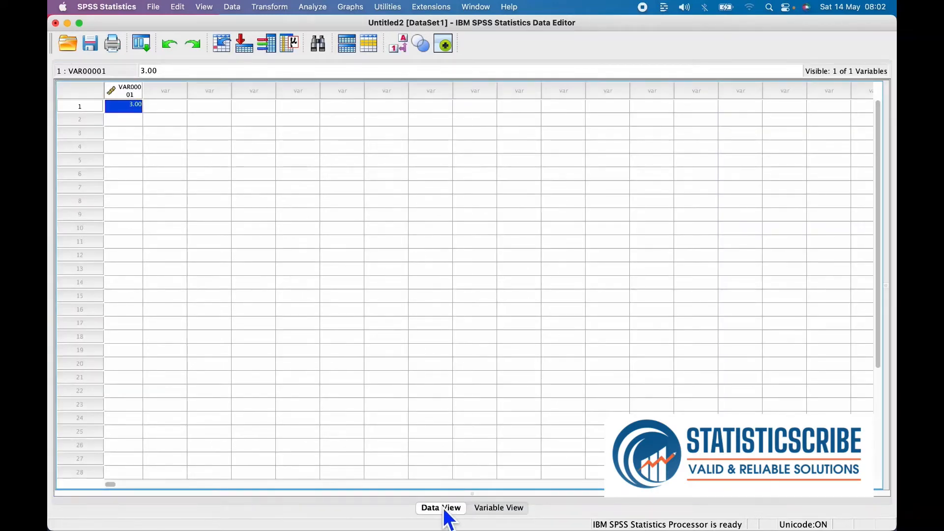
pyautogui.click(72, 105)
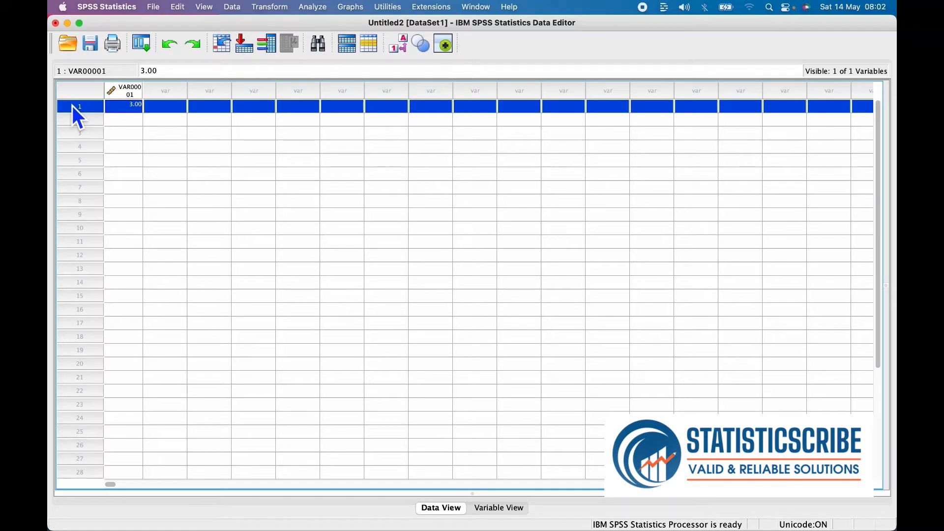
pyautogui.click(131, 89)
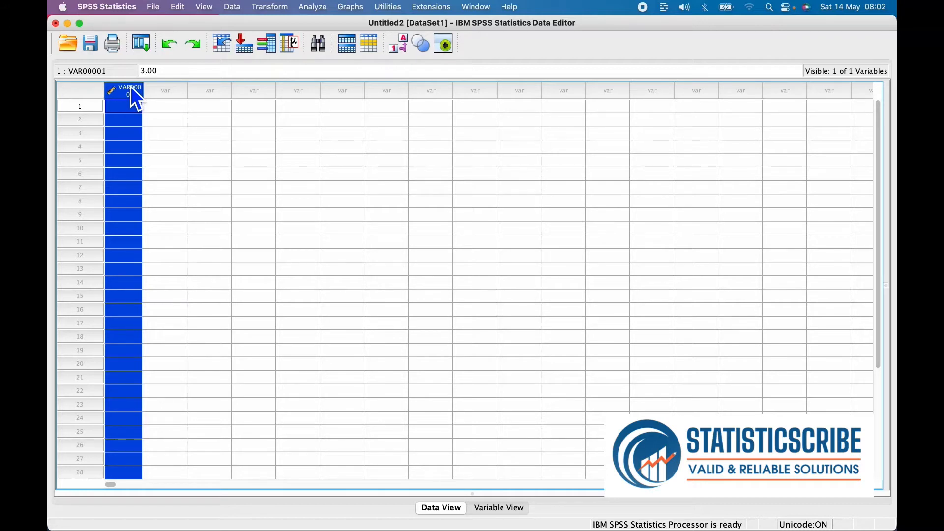
pyautogui.click(79, 106)
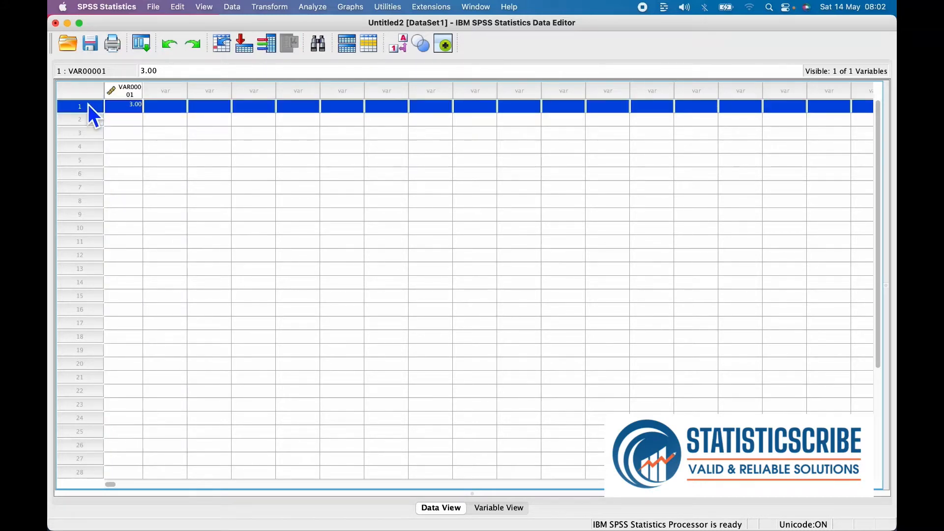
pyautogui.click(127, 91)
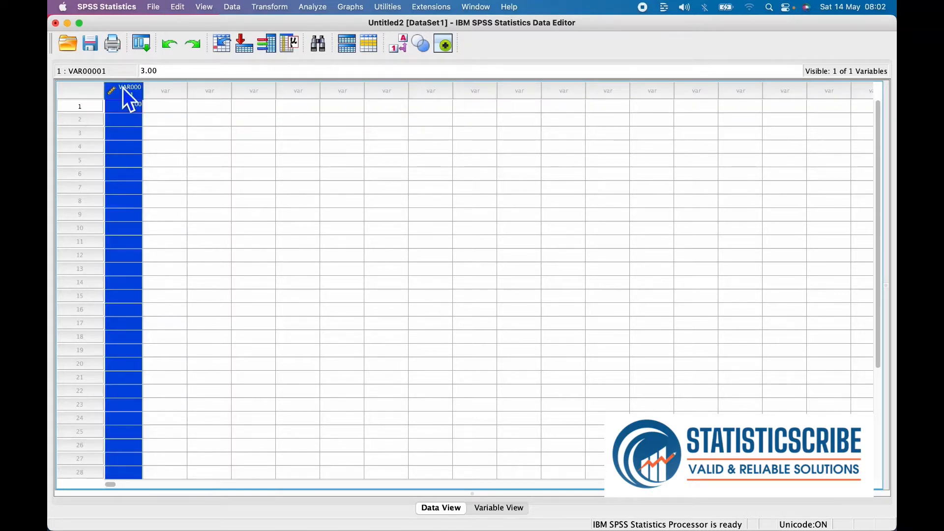
pyautogui.doubleClick(138, 107)
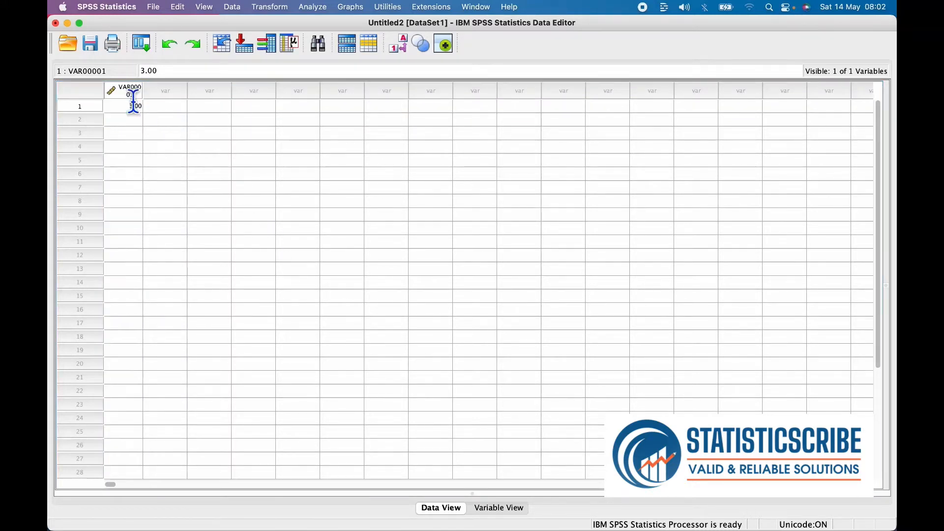
# - Inspect the first variable's attributes and name in Variable View, and check its column in Data View
pyautogui.click(499, 510)
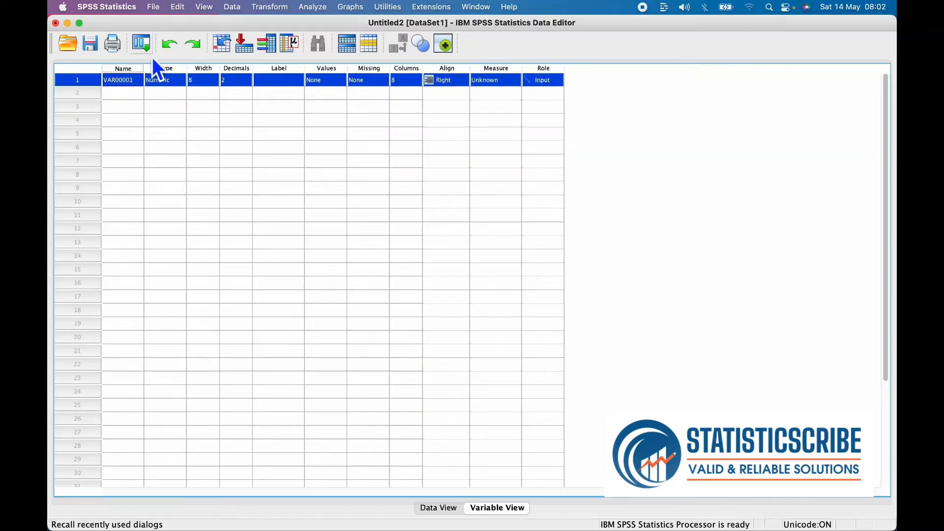
pyautogui.click(224, 83)
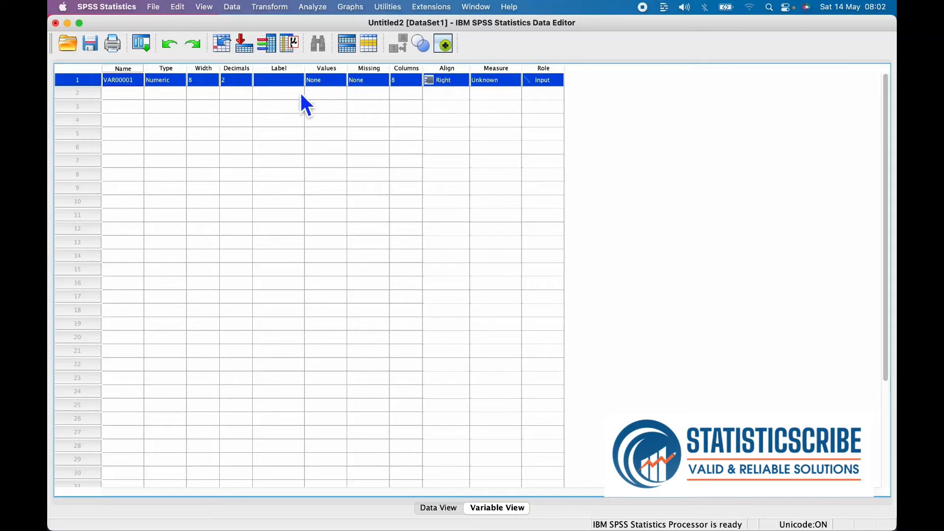
pyautogui.click(126, 82)
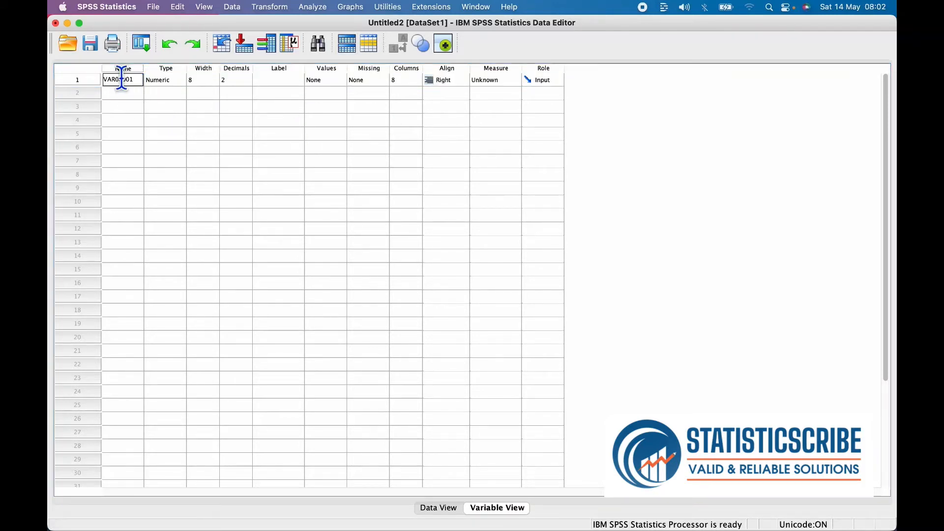
pyautogui.click(122, 80)
pyautogui.click(139, 94)
pyautogui.click(139, 82)
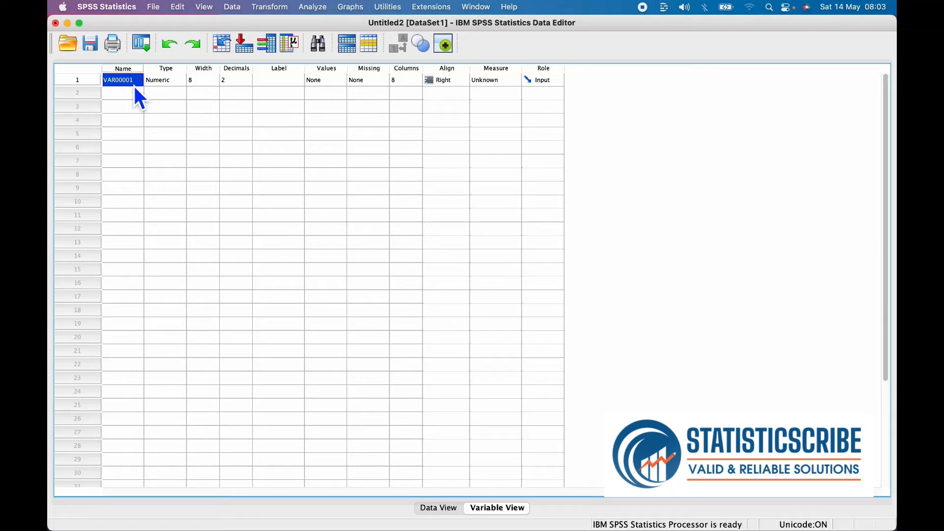
pyautogui.click(439, 507)
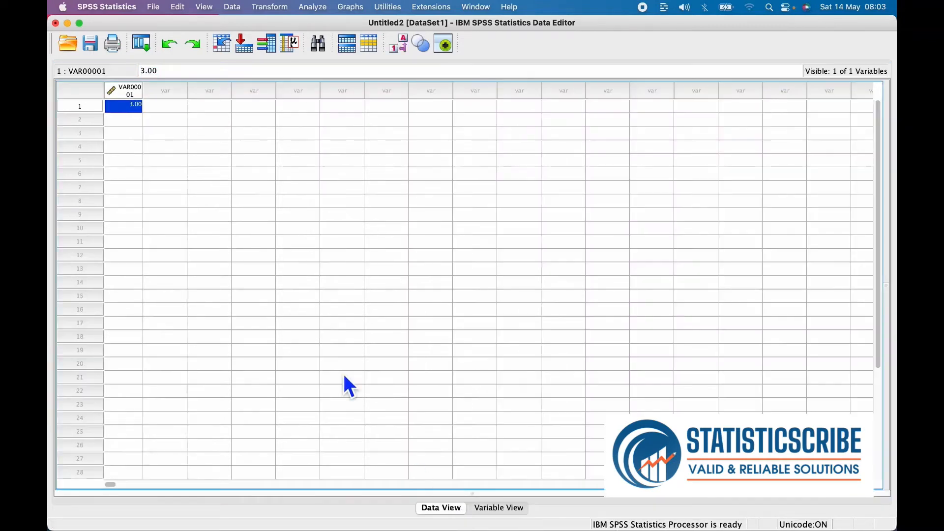
# - Define a second variable named sex in Variable View
pyautogui.click(500, 512)
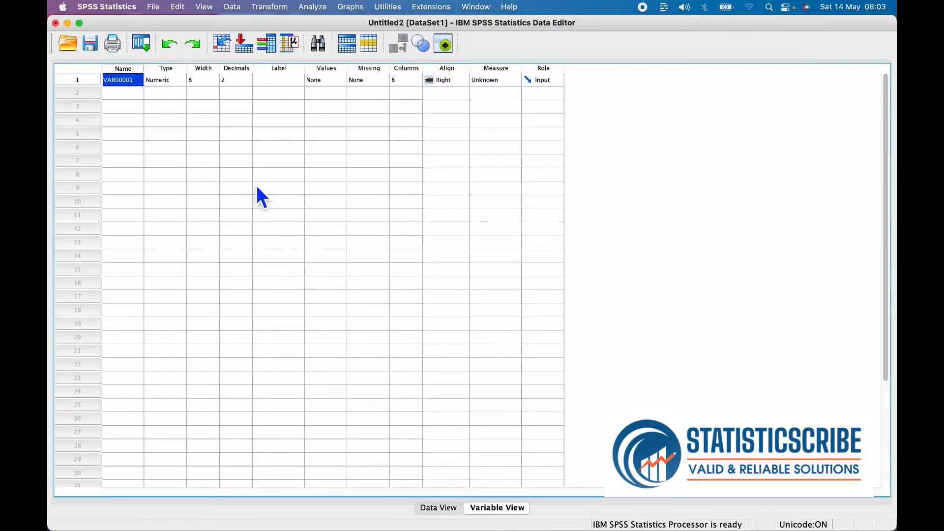
pyautogui.click(131, 93)
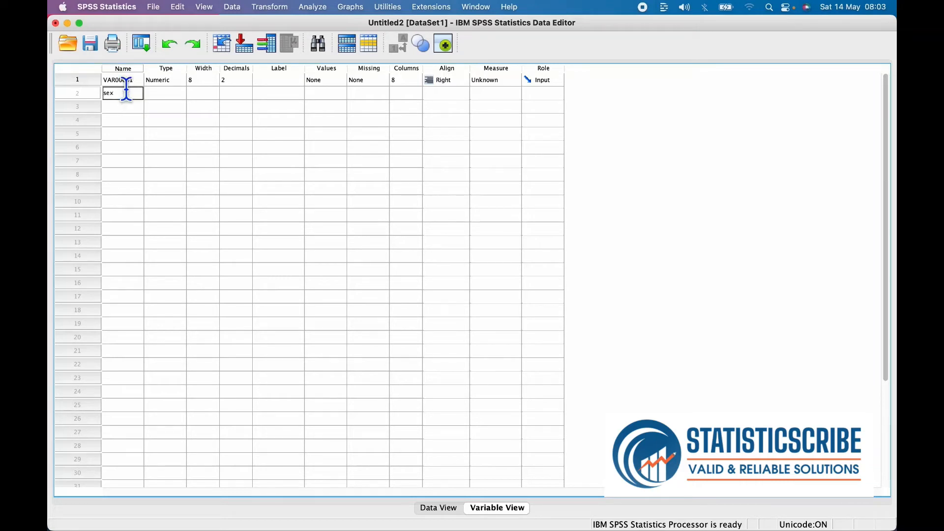
pyautogui.press('Return')
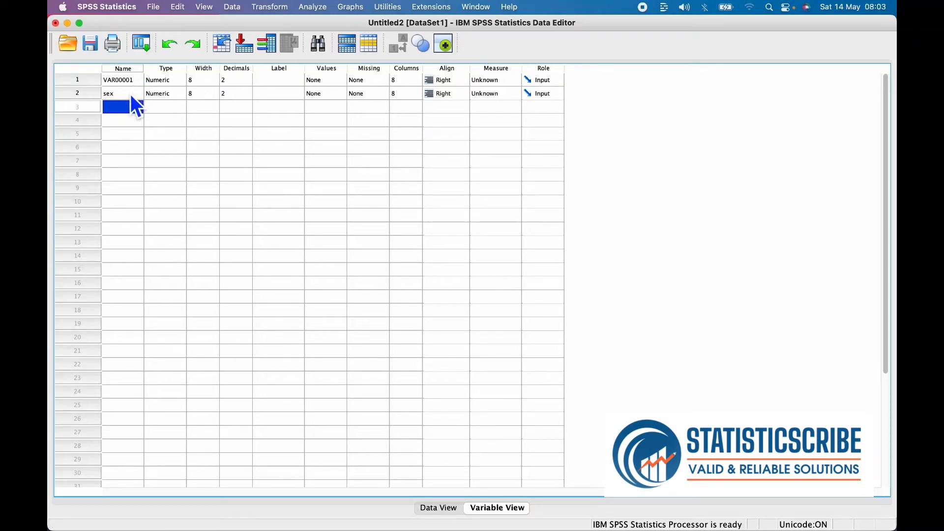
# - Review the Variable Type options for the sex variable and cancel the dialog
pyautogui.click(127, 93)
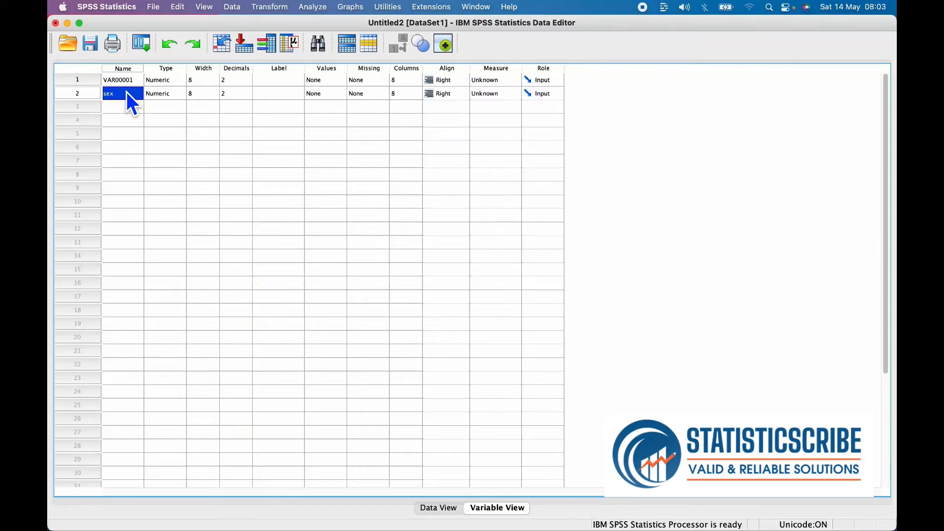
pyautogui.click(182, 95)
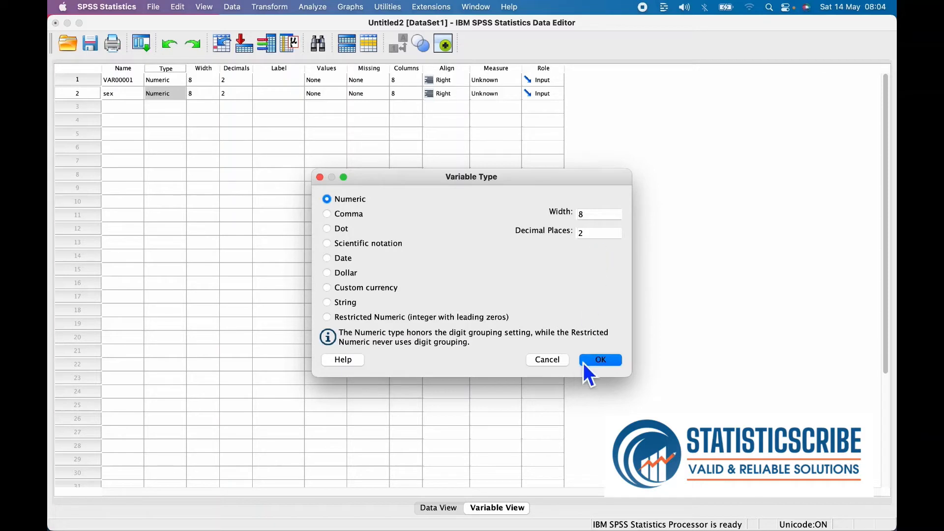
pyautogui.click(547, 361)
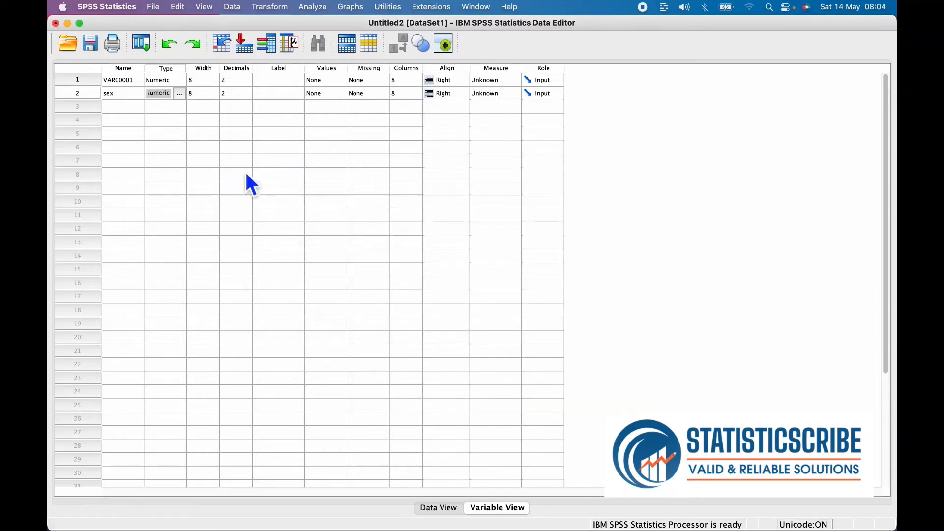
# - Examine the Width attribute of the defined variables in Variable View
pyautogui.click(217, 83)
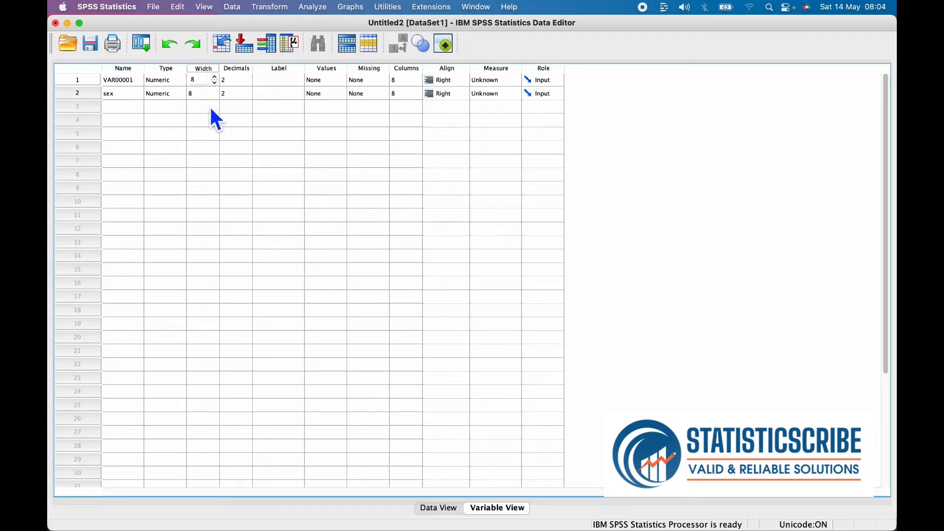
pyautogui.click(207, 118)
pyautogui.click(210, 69)
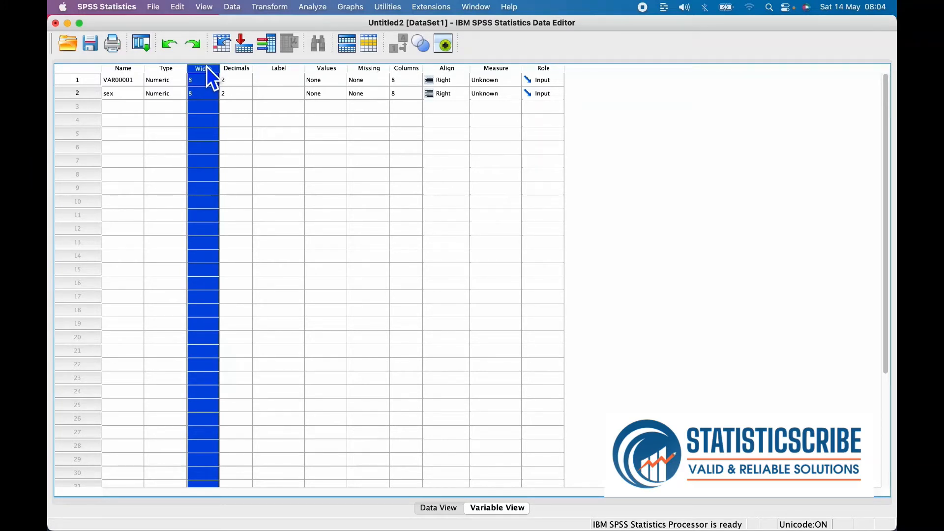
# - Examine the Decimals attribute of the defined variables alongside their Label cells in Variable View
pyautogui.click(242, 69)
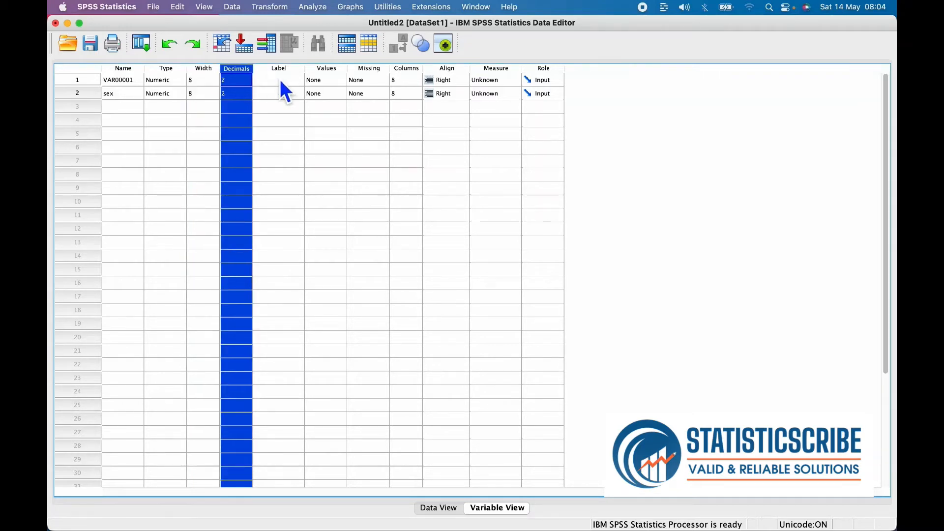
pyautogui.click(263, 79)
pyautogui.click(243, 69)
pyautogui.click(269, 85)
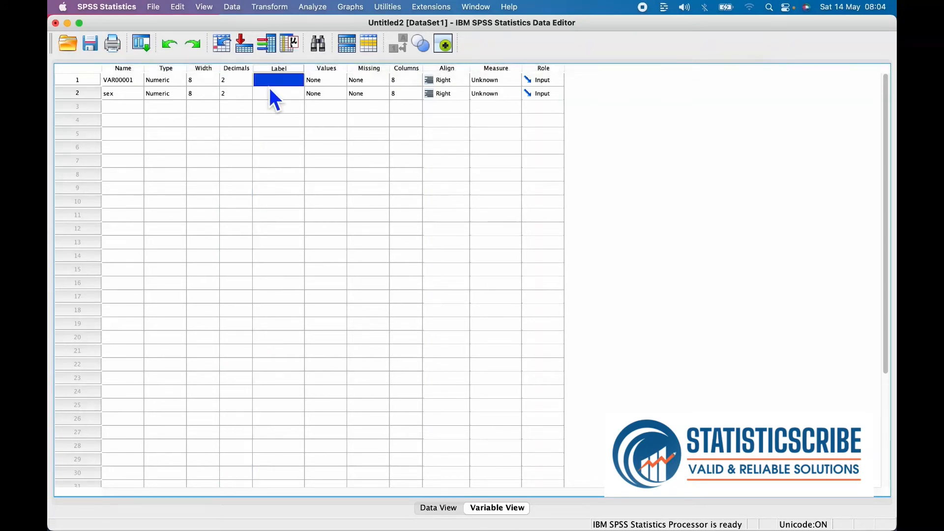
pyautogui.click(239, 80)
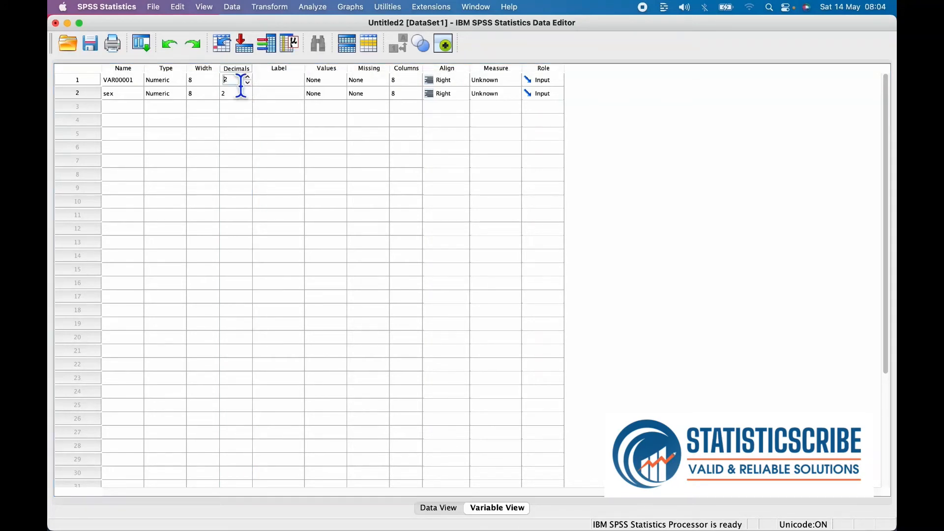
pyautogui.click(267, 98)
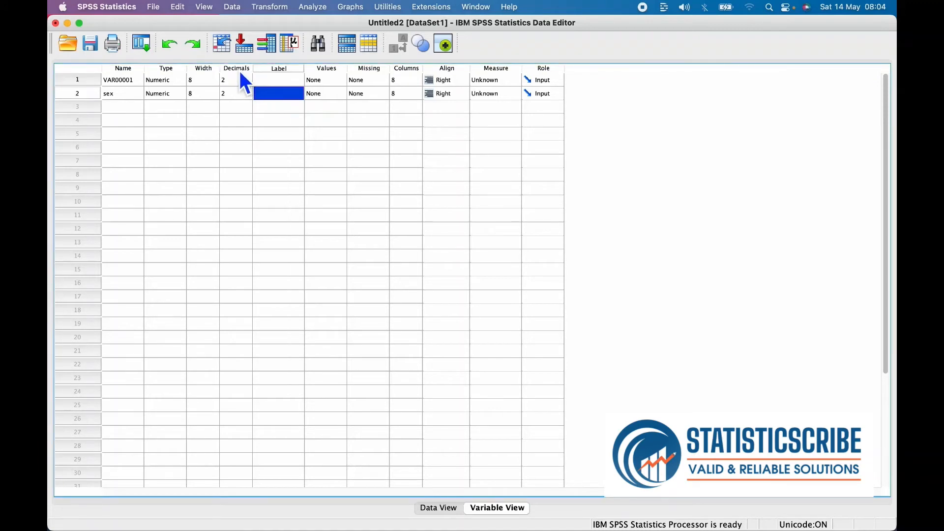
pyautogui.click(239, 70)
pyautogui.click(261, 84)
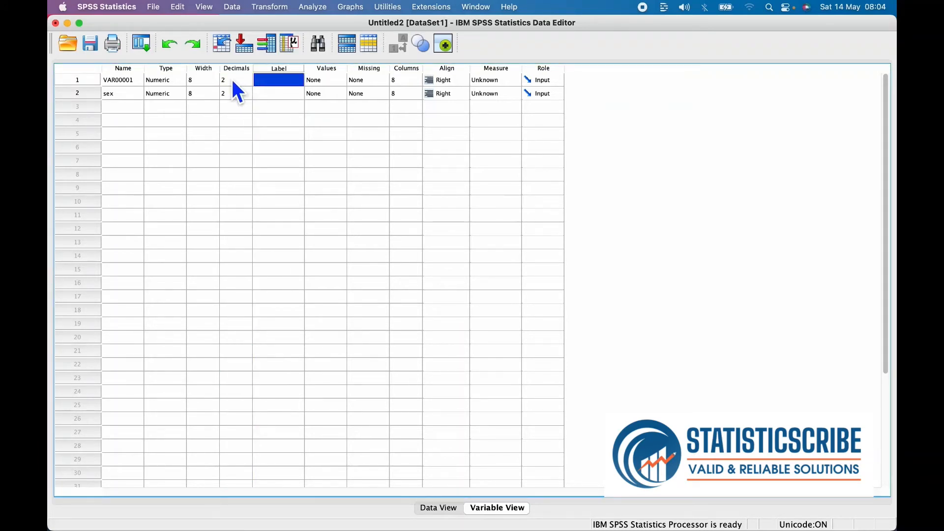
pyautogui.click(231, 80)
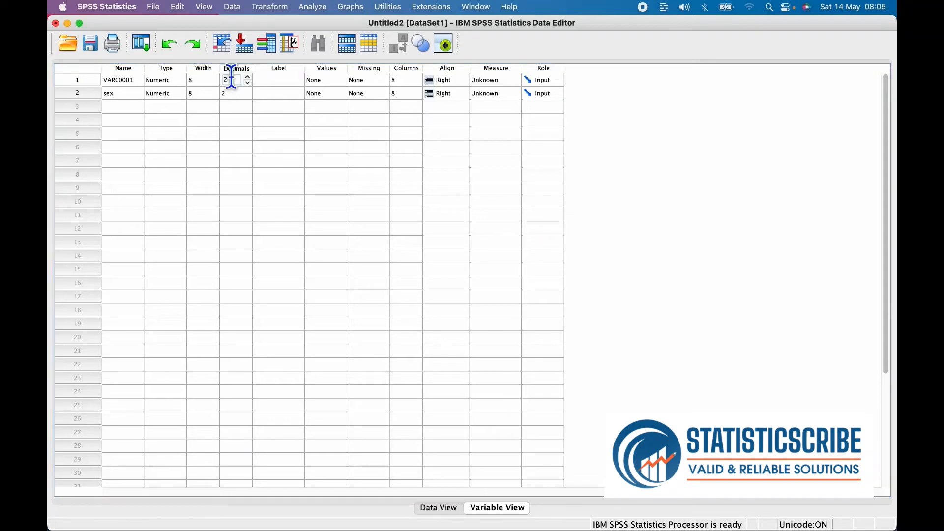
pyautogui.click(260, 108)
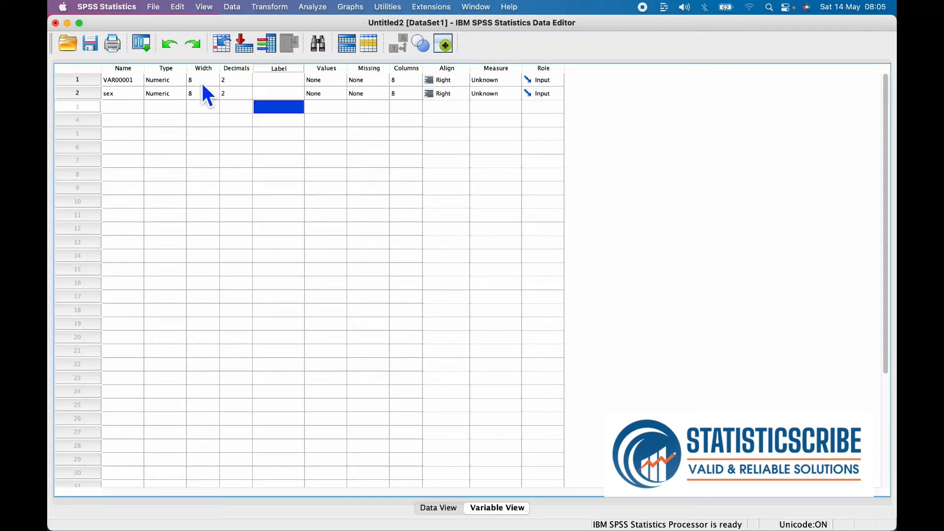
# - Try to set the first variable's decimals to 8 and dismiss the resulting message
pyautogui.click(229, 80)
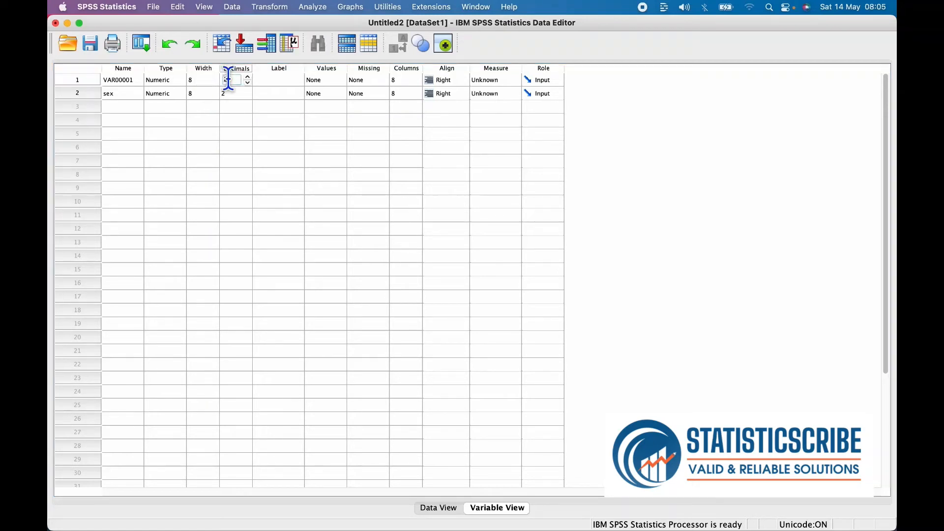
pyautogui.write('8')
pyautogui.press('BackSpace')
pyautogui.press('BackSpace')
pyautogui.write('8')
pyautogui.press('Tab')
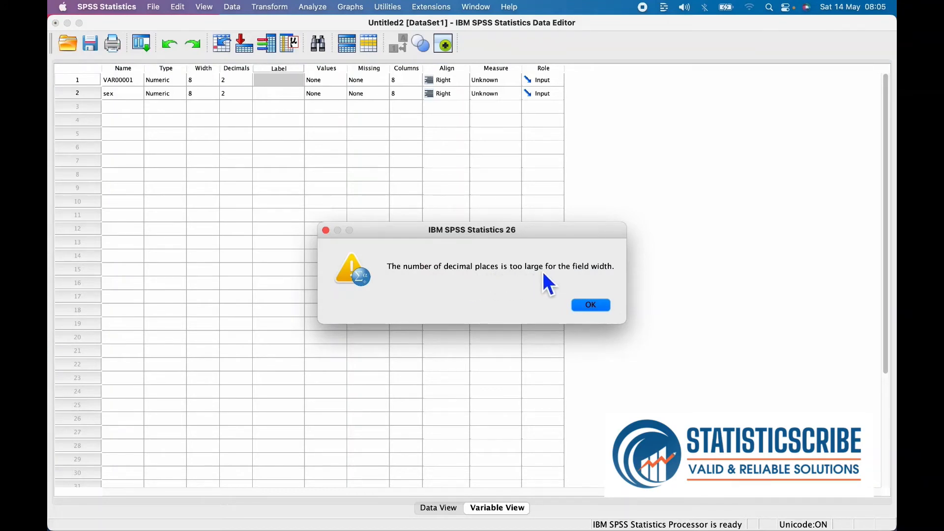
pyautogui.click(592, 305)
# - Set the first variable's decimals to 7
pyautogui.click(241, 83)
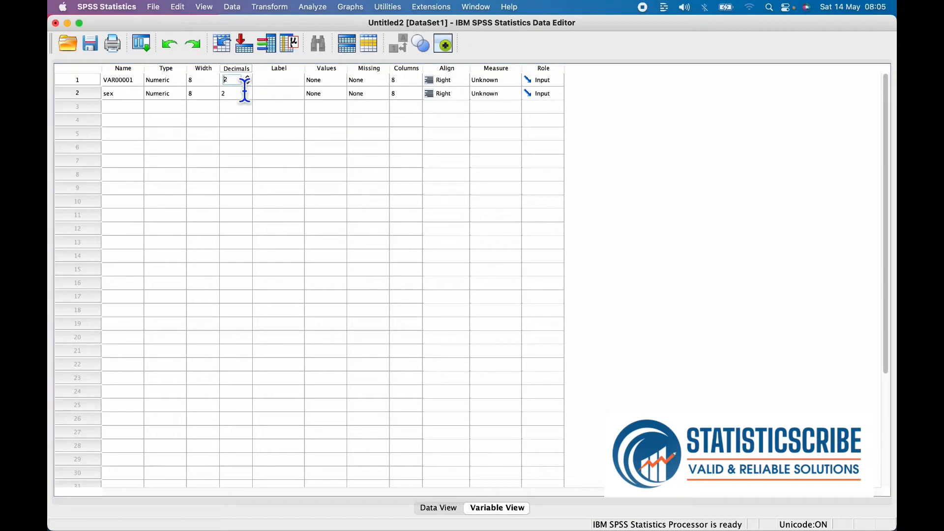
pyautogui.press('BackSpace')
pyautogui.write('7')
pyautogui.click(268, 84)
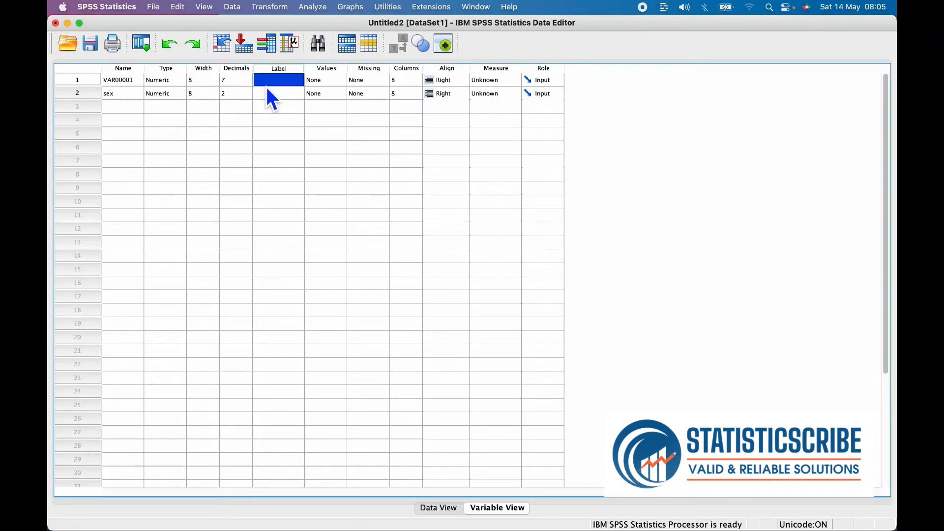
# - Set the first variable's decimals to 2
pyautogui.click(235, 81)
pyautogui.press('BackSpace')
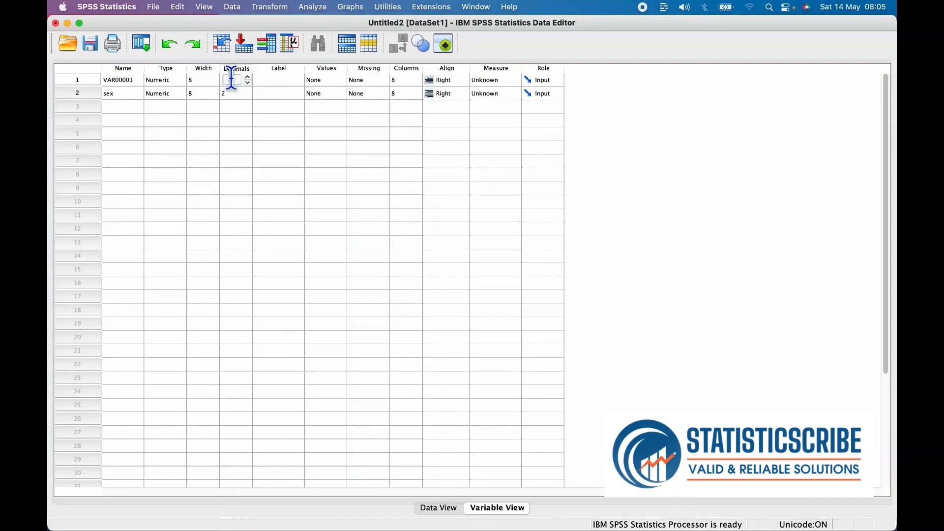
pyautogui.write('2')
pyautogui.press('Tab')
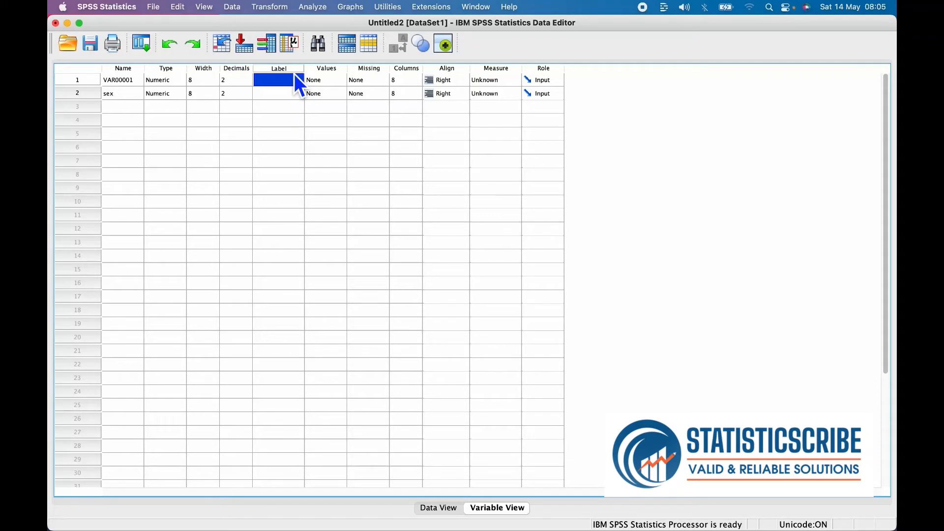
# - Give the sex variable the label "What is your sex?"
pyautogui.click(269, 95)
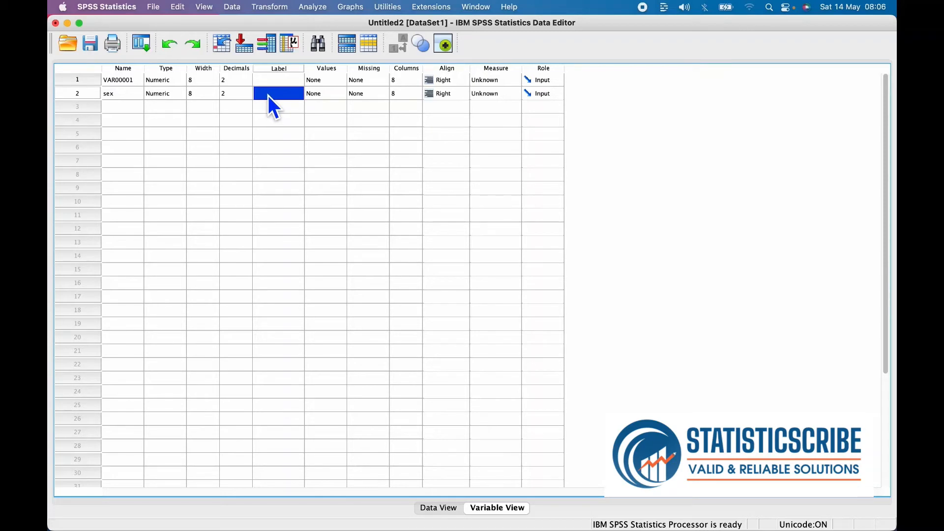
pyautogui.write('G')
pyautogui.write('Wh')
pyautogui.write('at is')
pyautogui.write(' yo')
pyautogui.click(279, 93)
pyautogui.doubleClick(275, 94)
pyautogui.click(311, 125)
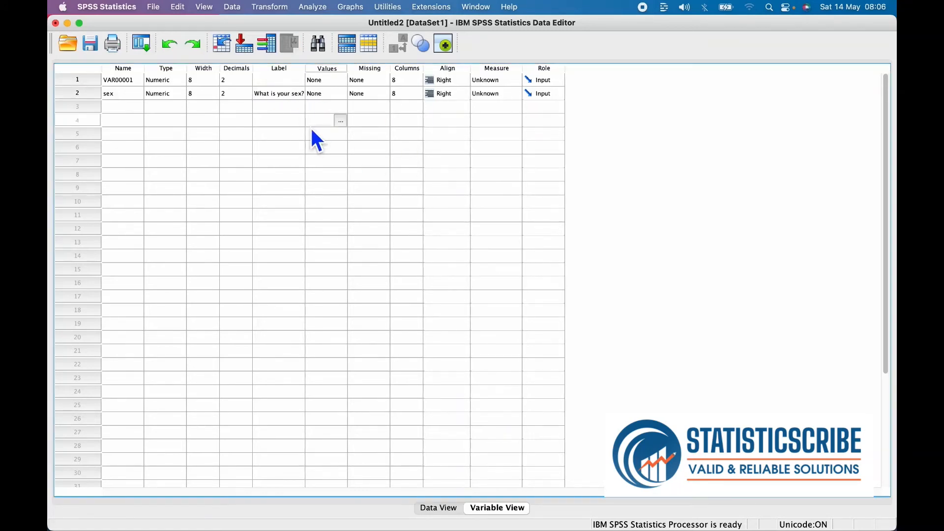
# - Review the Value Labels settings for the sex variable and cancel the dialog
pyautogui.click(344, 96)
pyautogui.click(340, 92)
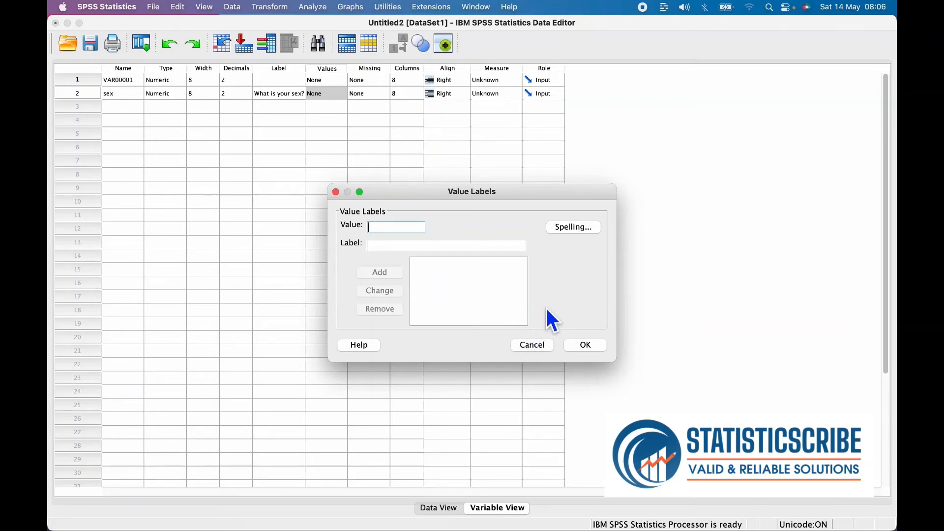
pyautogui.click(532, 345)
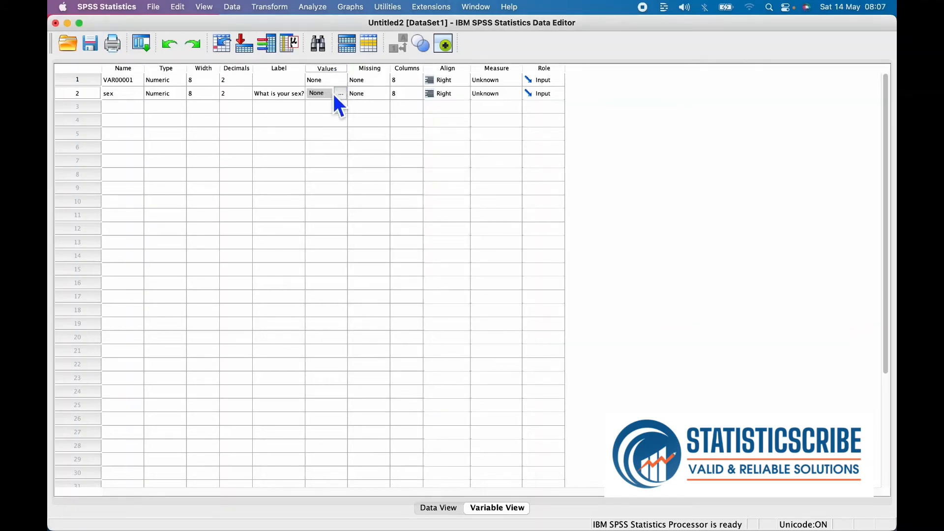
# - Review the Missing Values options for the sex variable and cancel the dialog
pyautogui.click(387, 93)
pyautogui.click(385, 93)
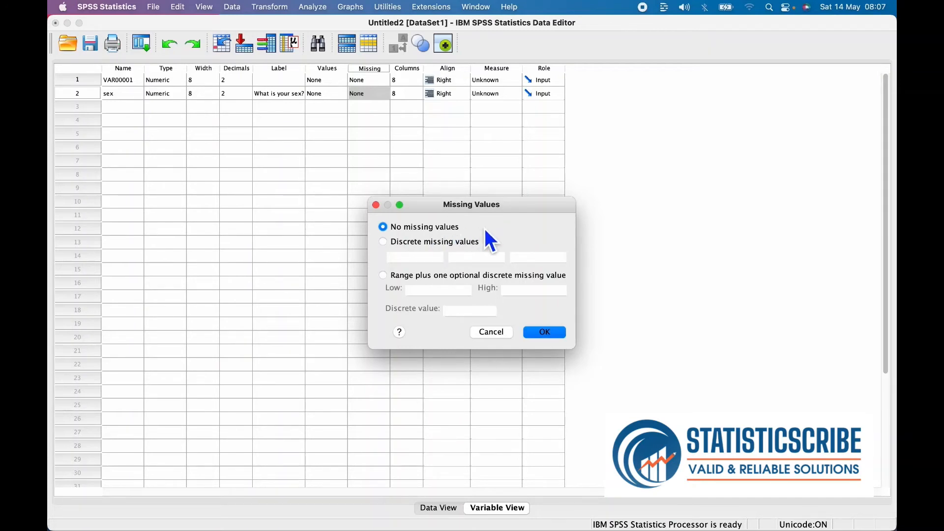
pyautogui.click(491, 333)
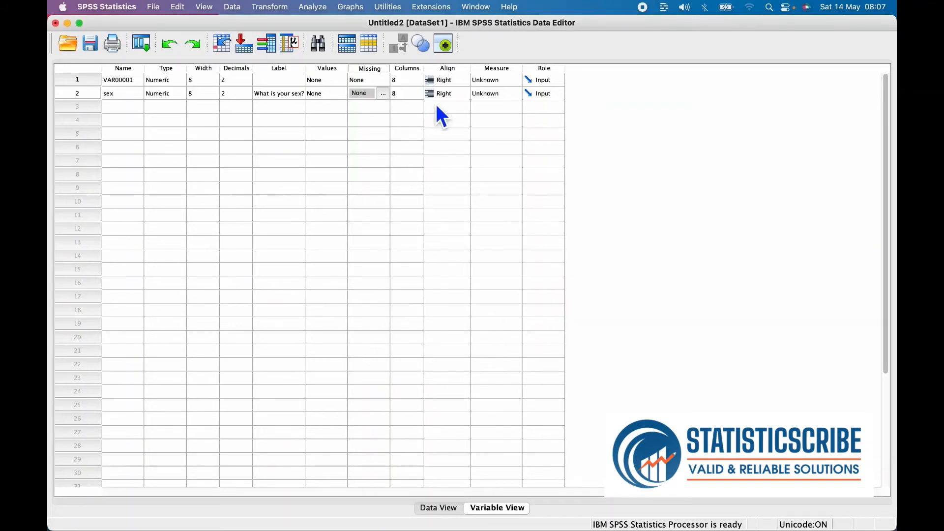
# - Examine the Columns attribute and the available Align options of the defined variables
pyautogui.click(417, 69)
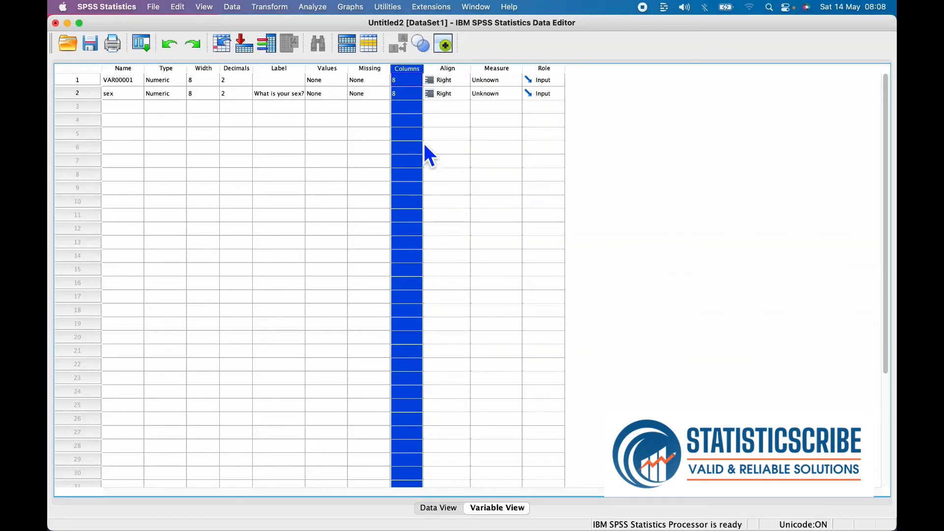
pyautogui.click(453, 99)
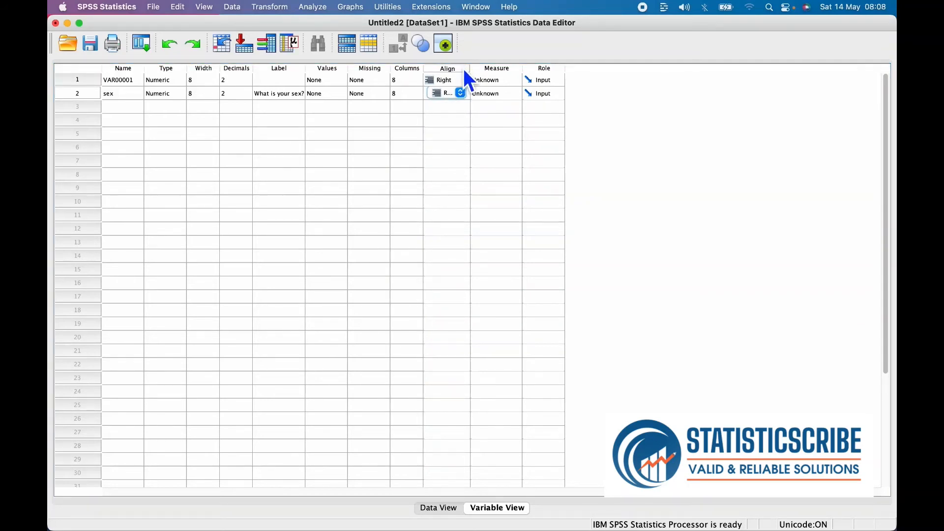
pyautogui.click(464, 70)
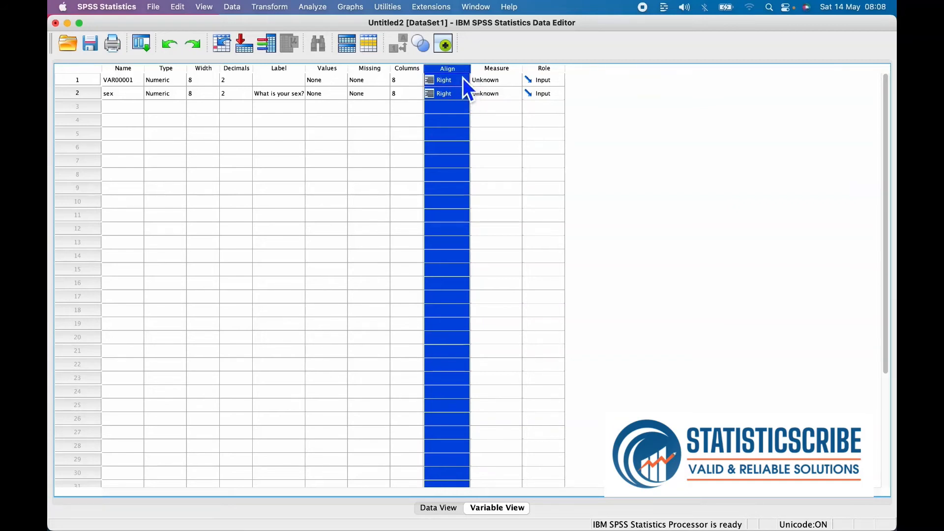
pyautogui.click(465, 80)
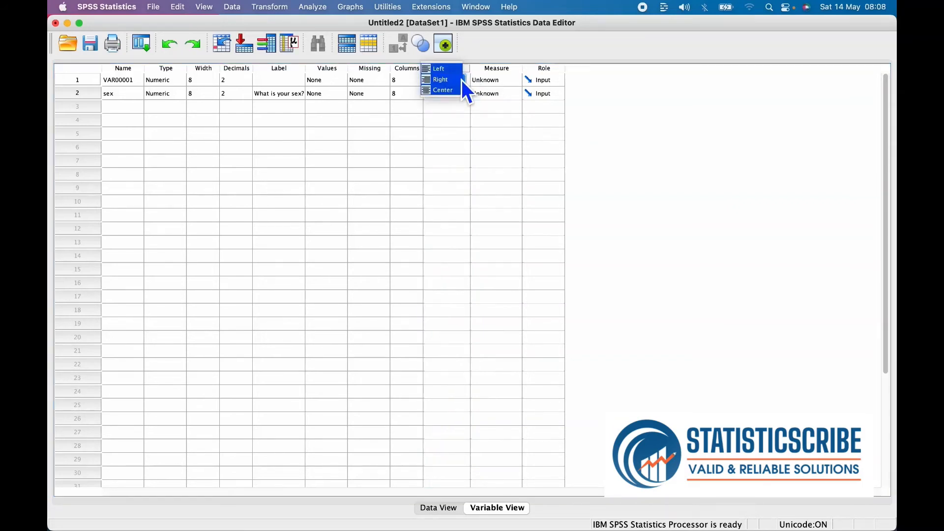
pyautogui.click(453, 107)
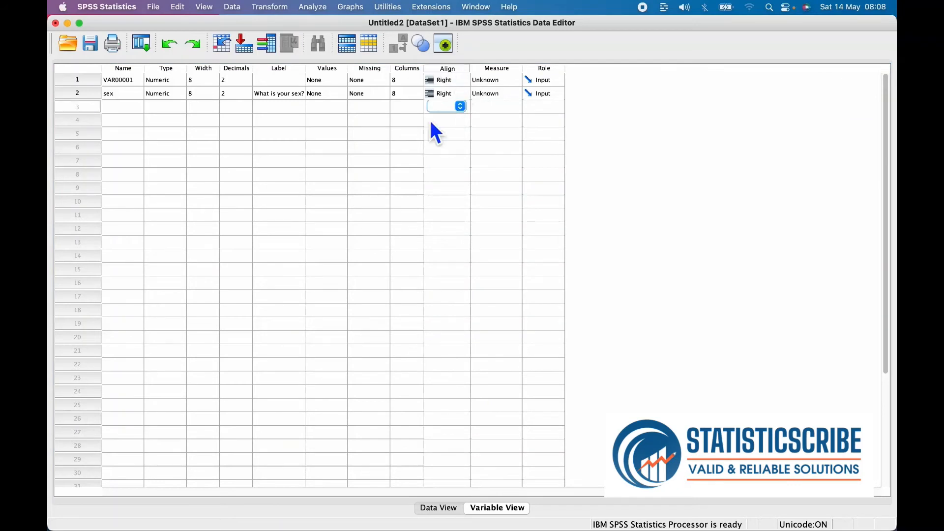
# - Set the alignment of VAR00001 to Left and compare how its value is placed in Data View
pyautogui.click(453, 510)
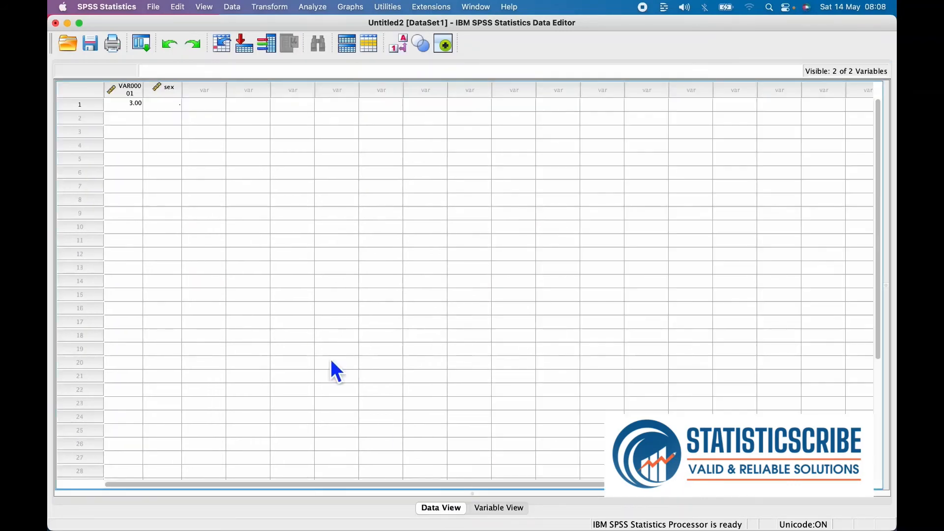
pyautogui.click(492, 510)
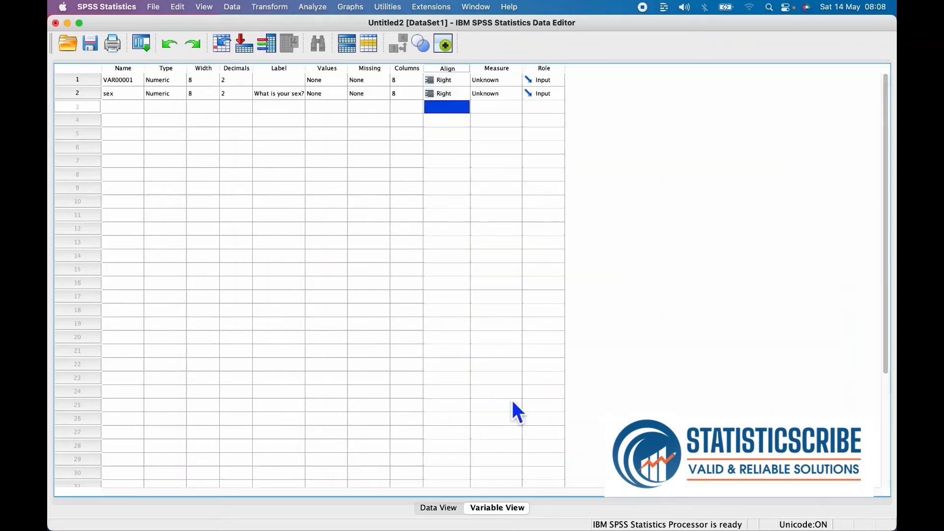
pyautogui.click(465, 78)
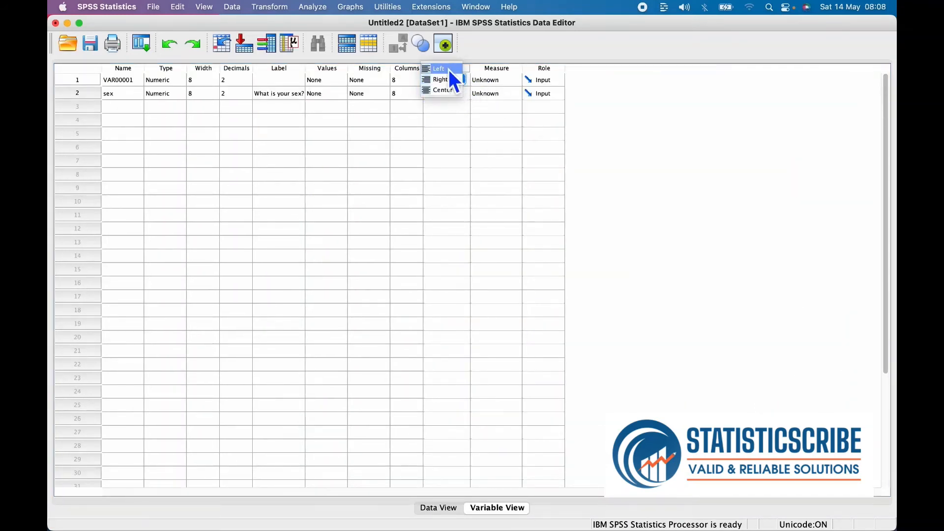
pyautogui.click(446, 69)
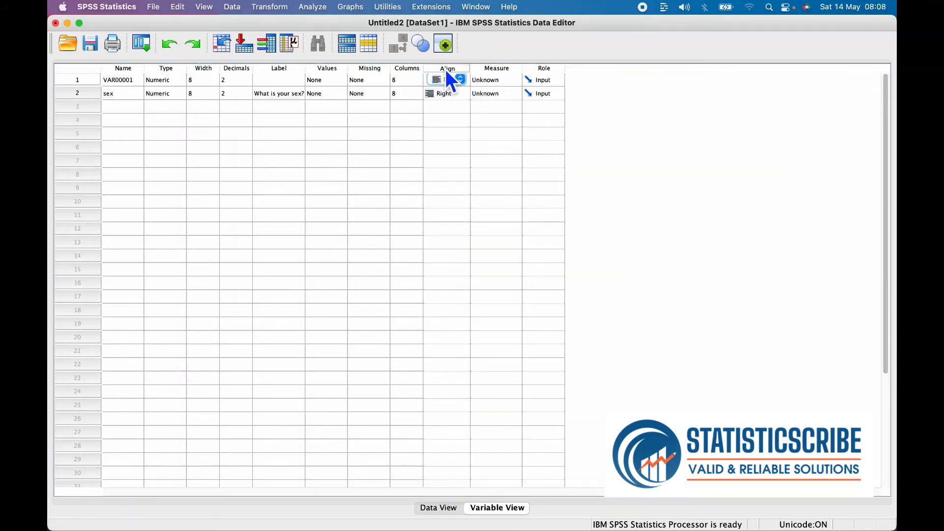
pyautogui.click(438, 509)
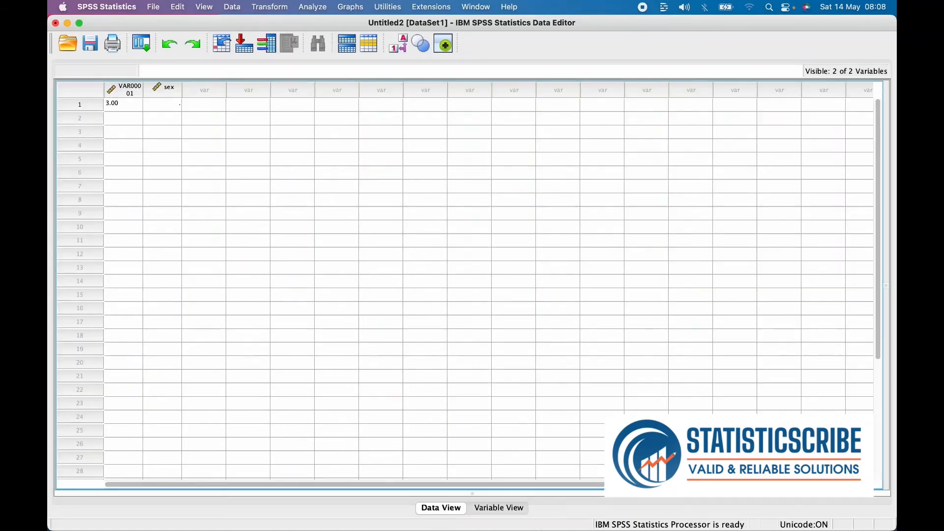
pyautogui.click(511, 507)
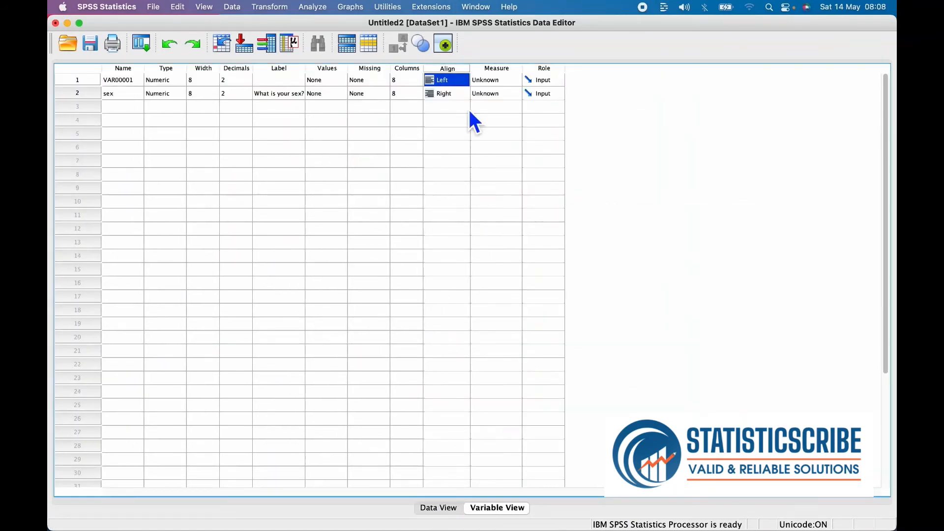
# - Set the alignment of VAR00001 to Center and check its value's placement in Data View
pyautogui.click(467, 81)
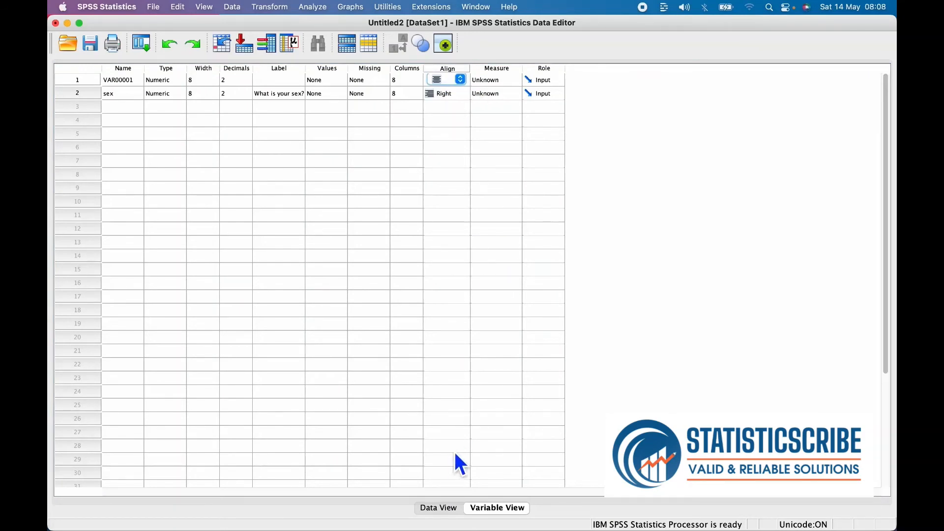
pyautogui.click(432, 509)
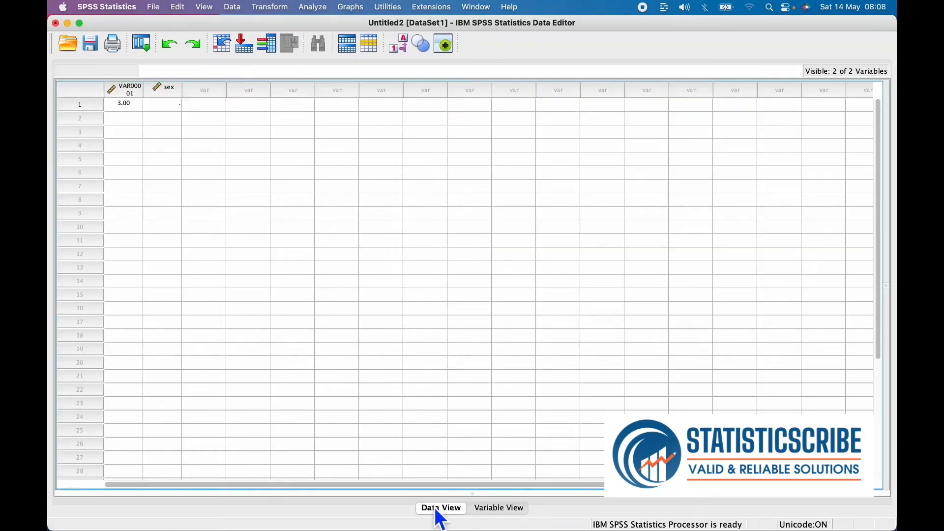
pyautogui.click(494, 509)
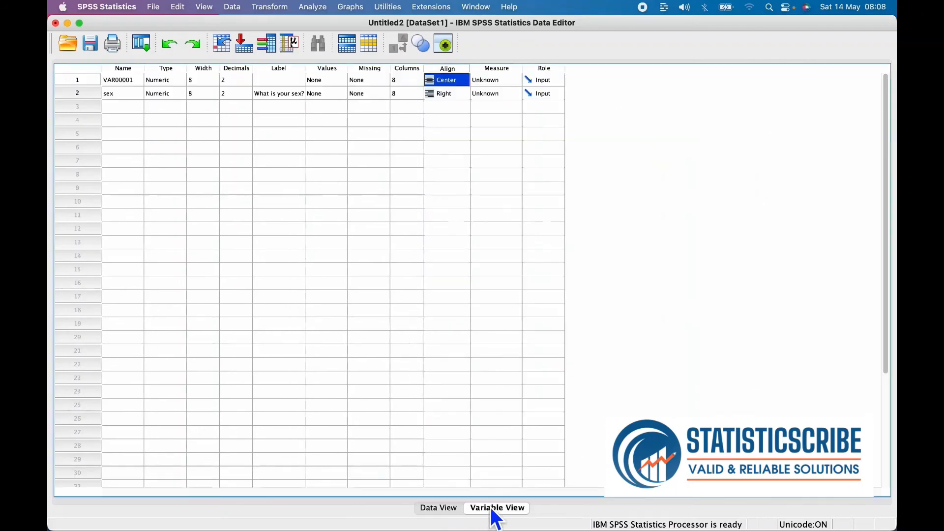
# - Set the measurement level of VAR00001 to Scale and check the variable in Data View
pyautogui.click(516, 69)
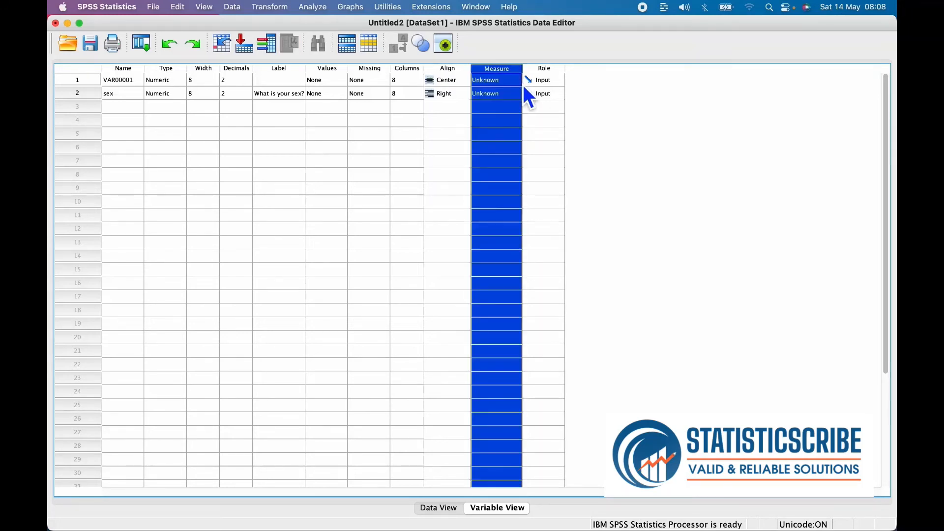
pyautogui.click(518, 81)
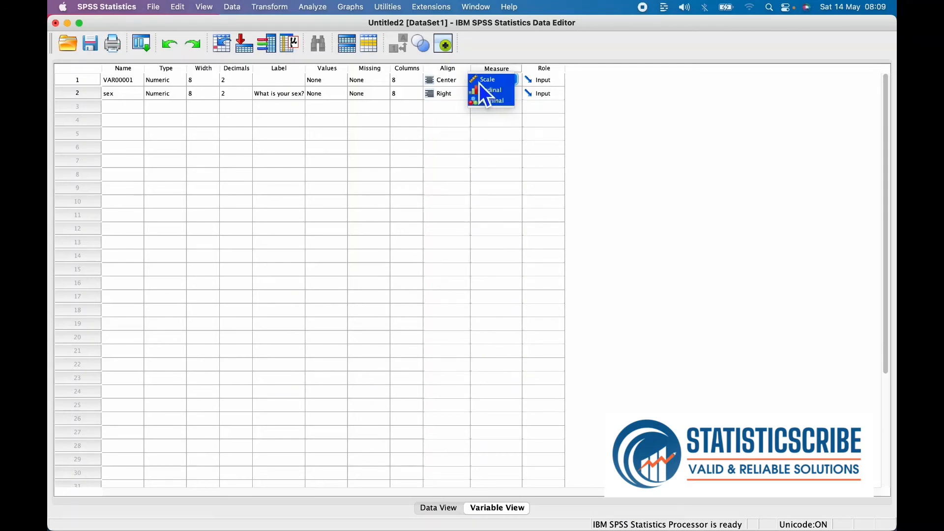
pyautogui.click(440, 509)
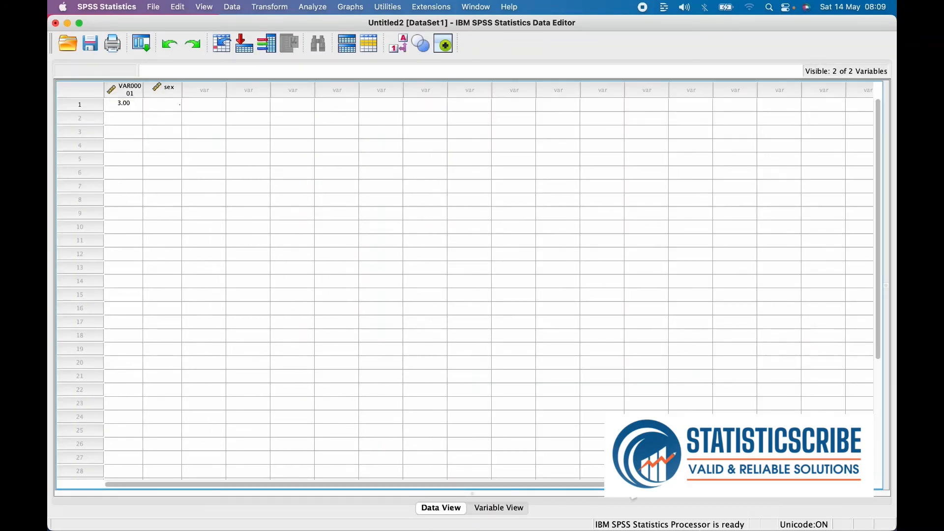
pyautogui.click(493, 506)
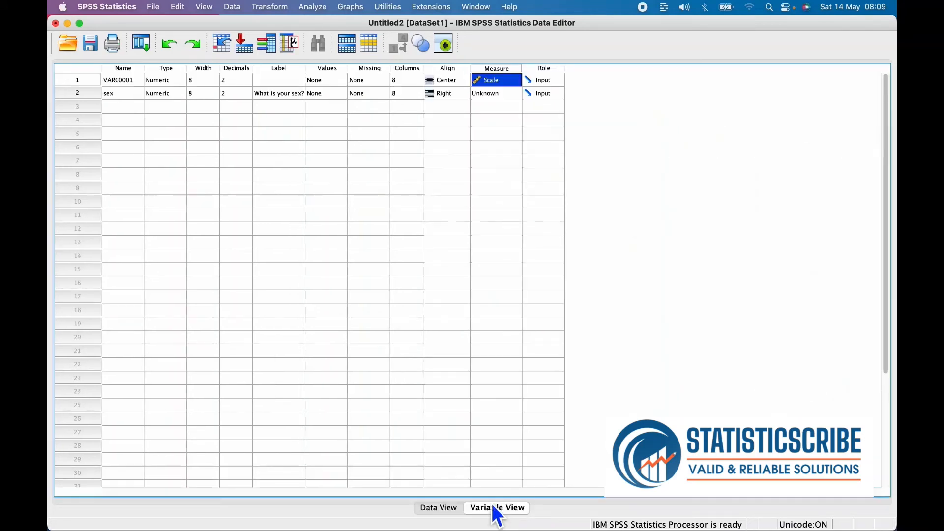
# - Examine the Role attribute and its available options for VAR00001, from Input through Split
pyautogui.click(547, 70)
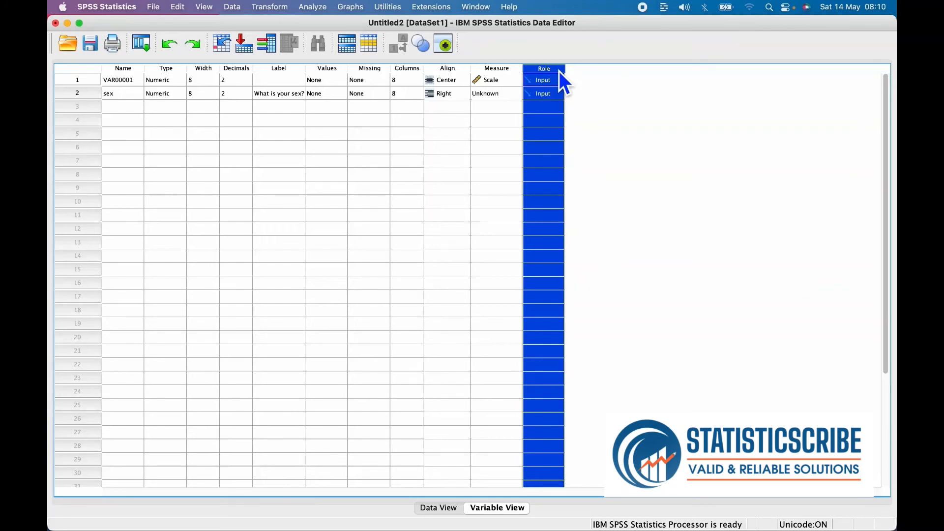
pyautogui.click(549, 80)
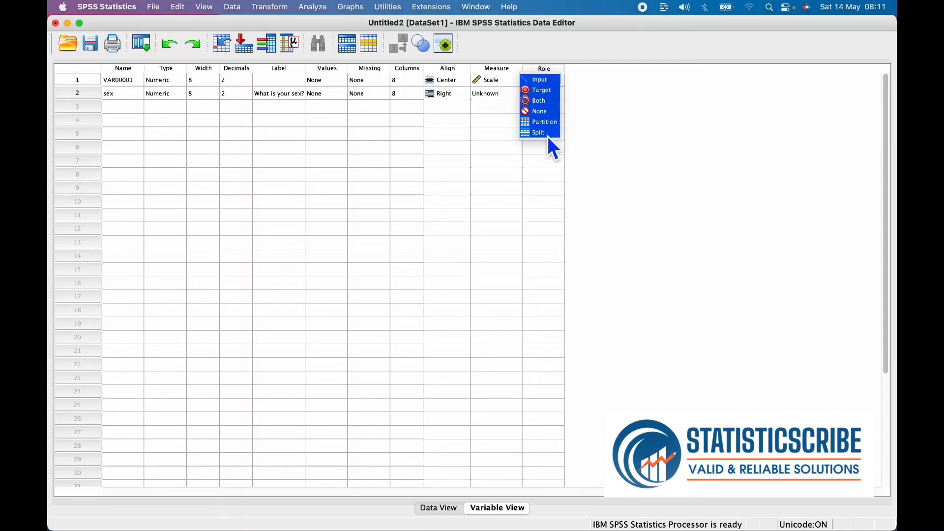
pyautogui.click(552, 81)
pyautogui.click(558, 109)
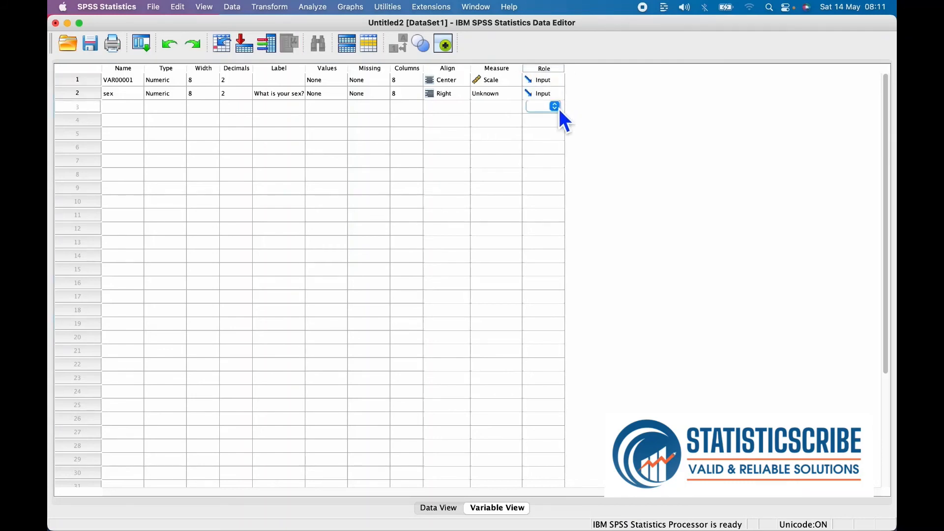
pyautogui.click(553, 82)
pyautogui.click(510, 109)
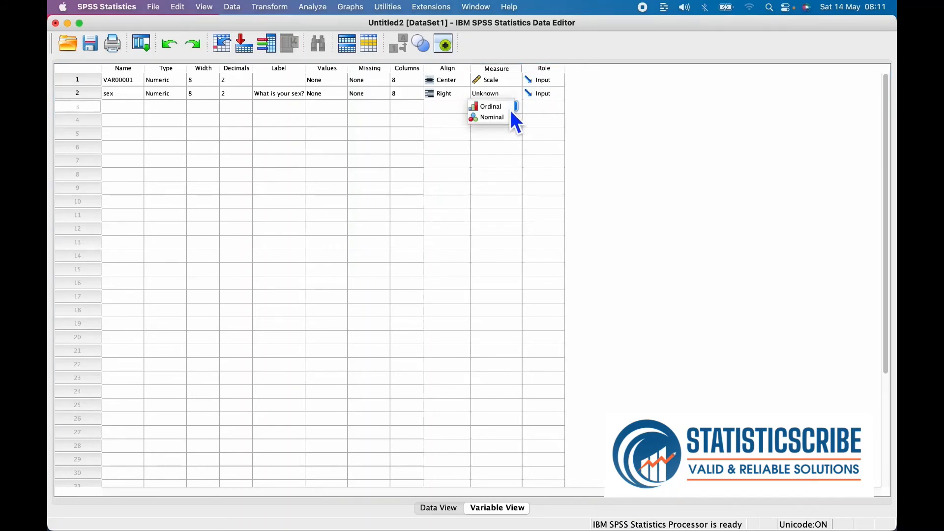
pyautogui.click(541, 124)
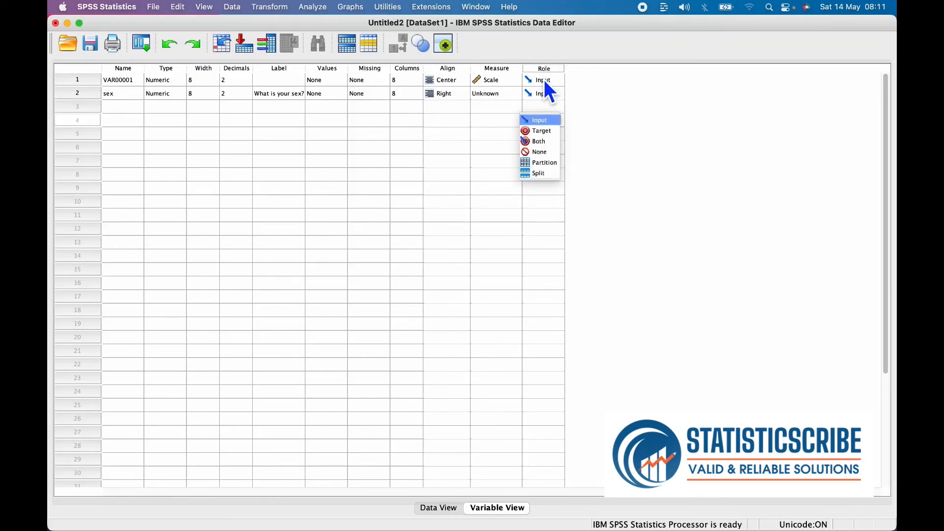
pyautogui.click(494, 109)
pyautogui.click(457, 110)
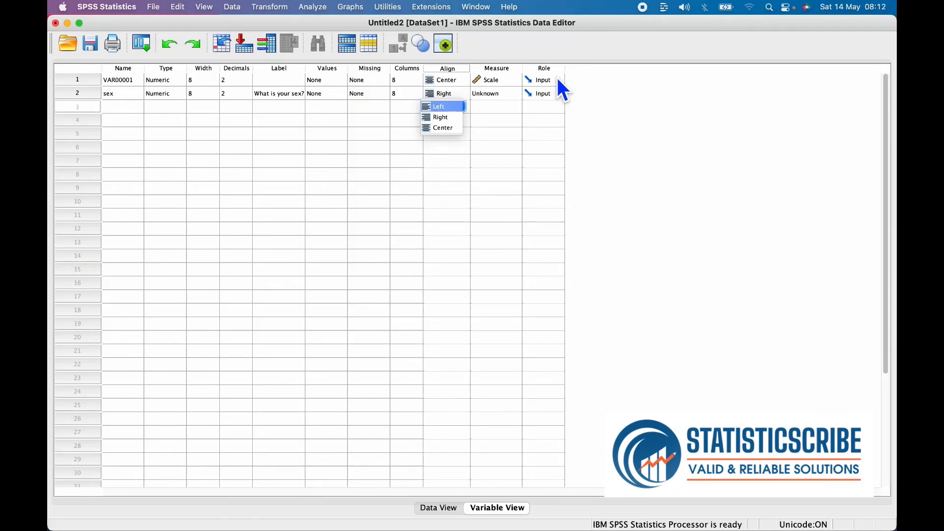
pyautogui.click(559, 80)
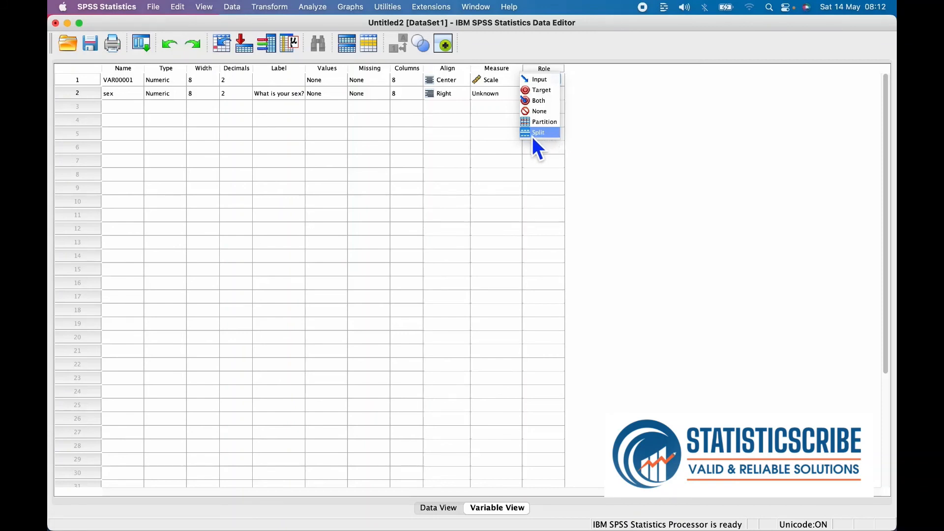
# - Leave the Role options without choosing another role and switch to Data View
pyautogui.click(287, 138)
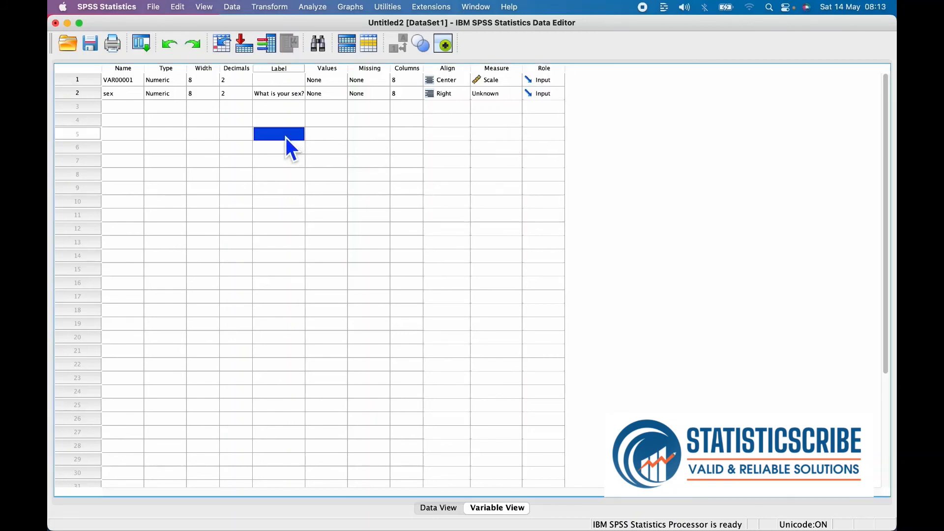
pyautogui.click(163, 112)
pyautogui.click(126, 120)
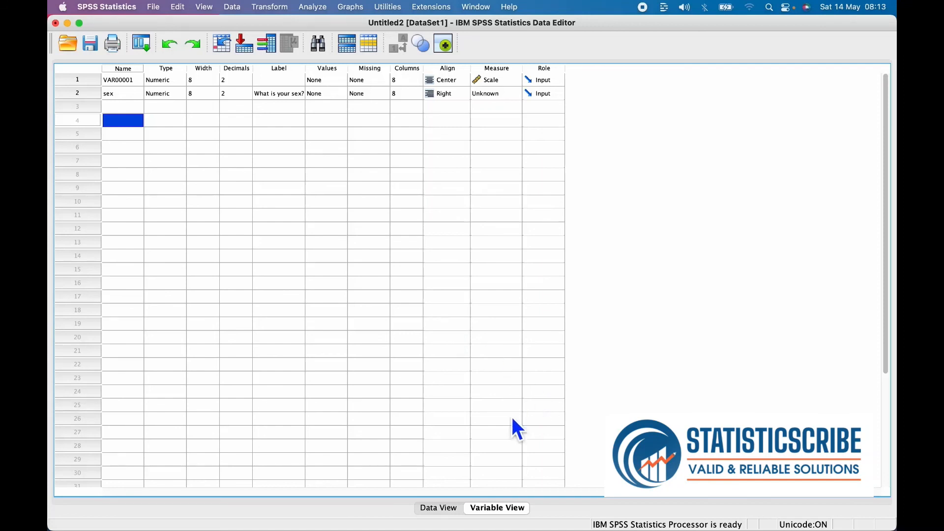
pyautogui.click(448, 510)
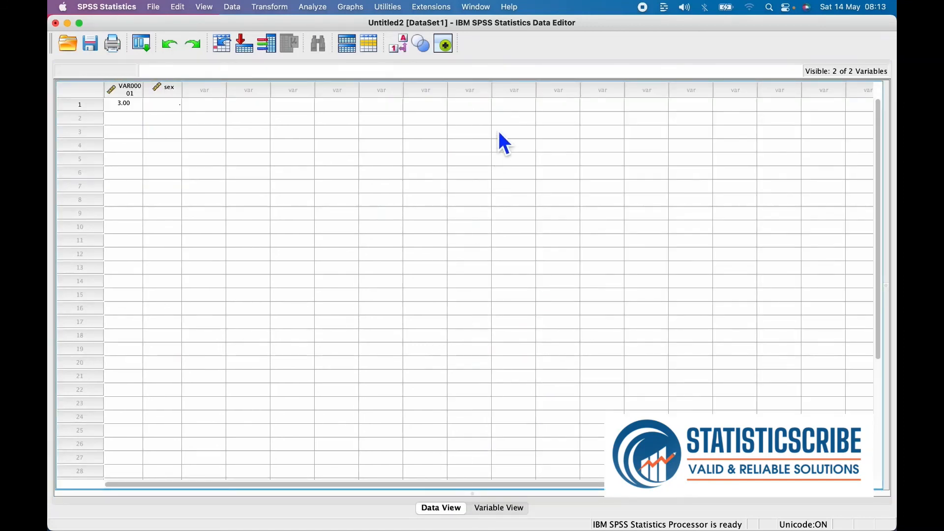